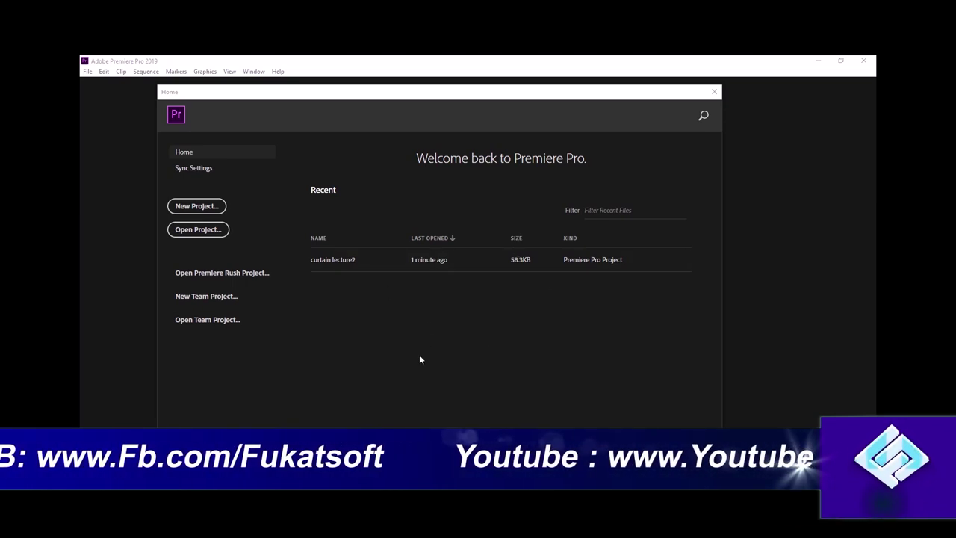
Start a new project from the Home screen and clear the default name so it can be called Project 1
{"action": "left_click", "coordinate": [207, 203]}
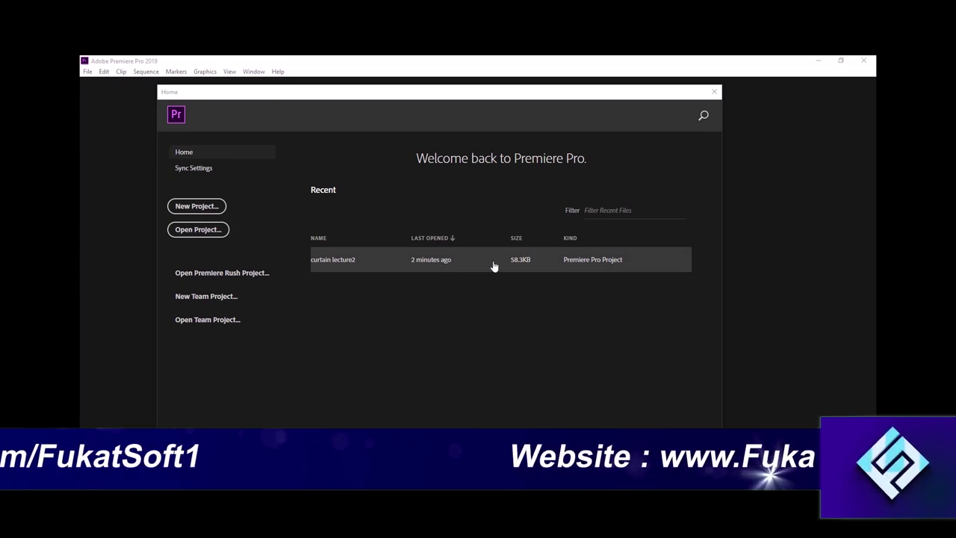
{"action": "left_click", "coordinate": [195, 206]}
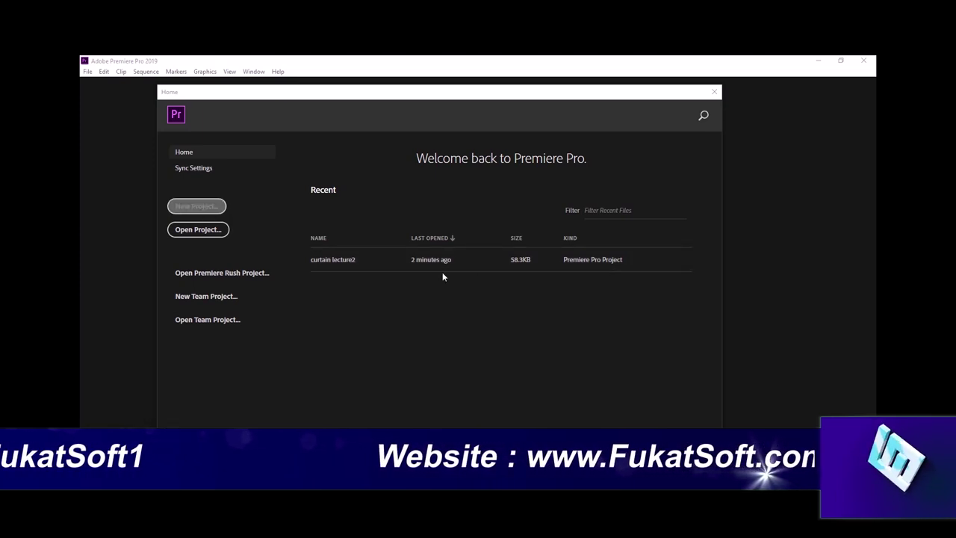
{"action": "left_click", "coordinate": [200, 213]}
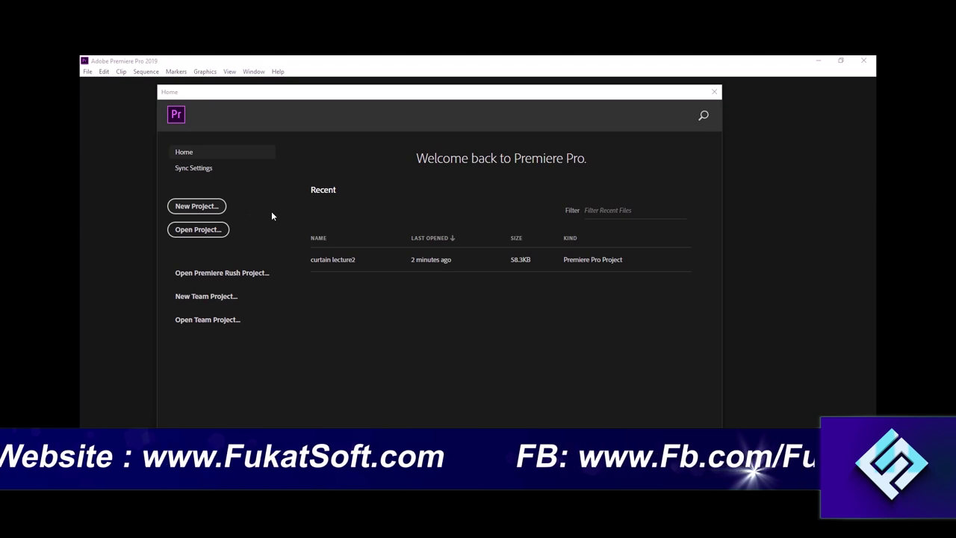
{"action": "left_click", "coordinate": [208, 212]}
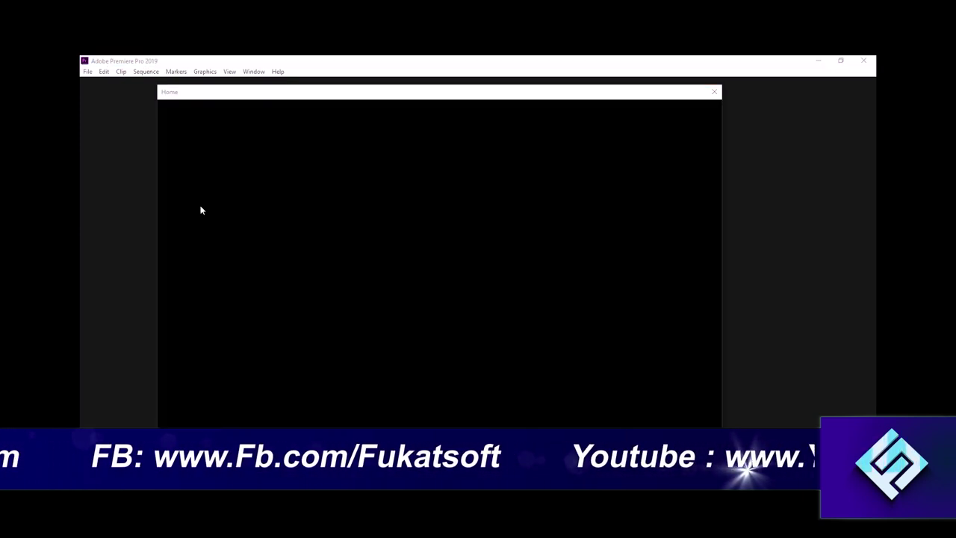
{"action": "left_click_drag", "start_coordinate": [473, 111], "coordinate": [447, 117]}
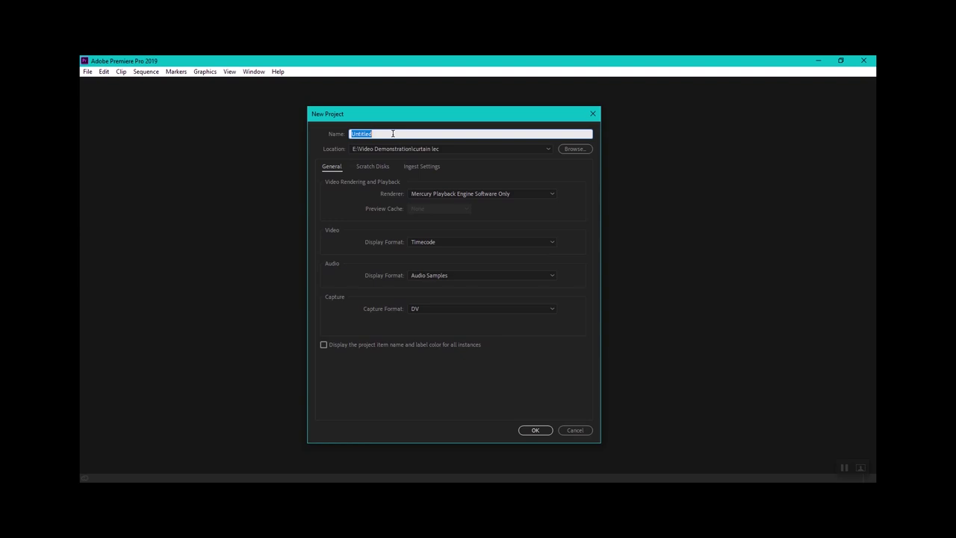
{"action": "key", "text": "BackSpace"}
Create a Desktop folder named 'pro 1' and select it as the project location
{"action": "left_click", "coordinate": [575, 149]}
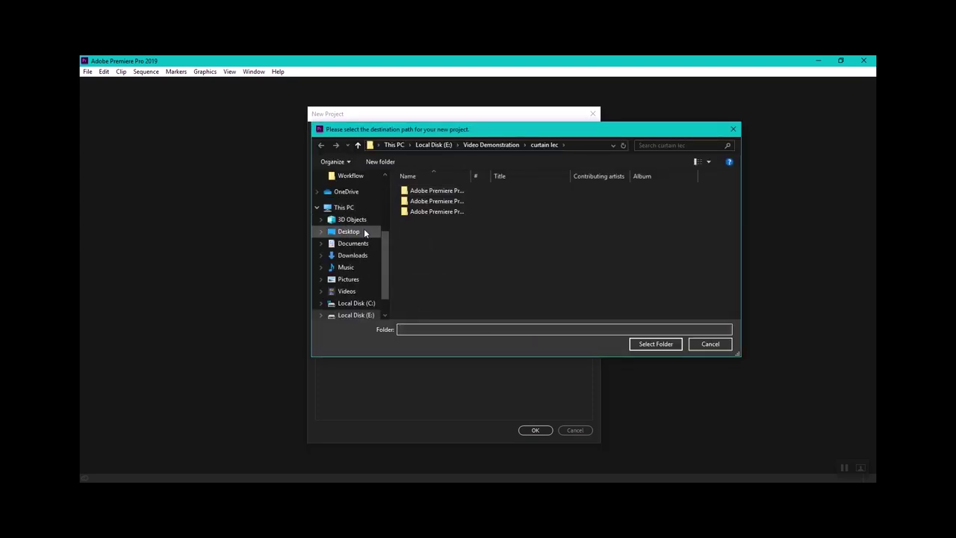
{"action": "left_click_drag", "start_coordinate": [384, 246], "coordinate": [387, 188]}
{"action": "left_click", "coordinate": [354, 196]}
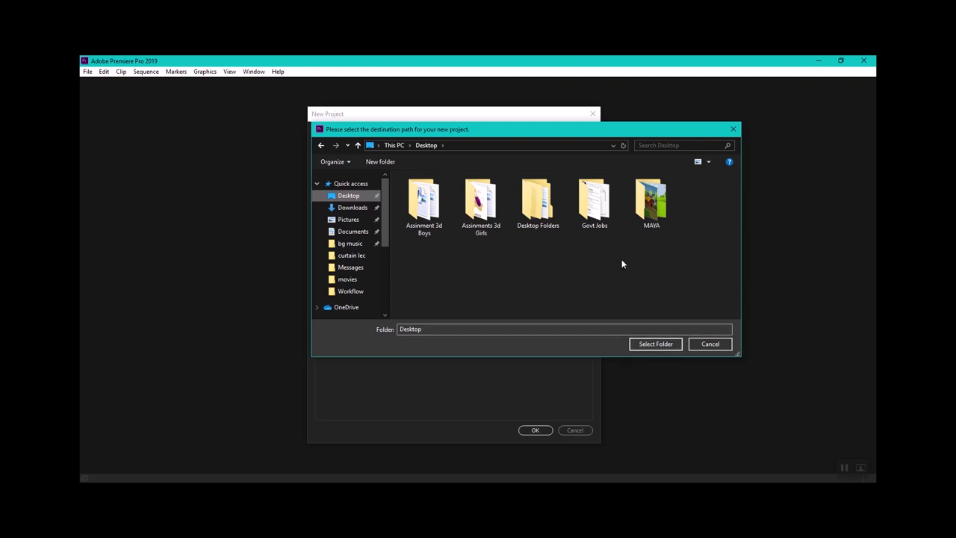
{"action": "right_click", "coordinate": [564, 259]}
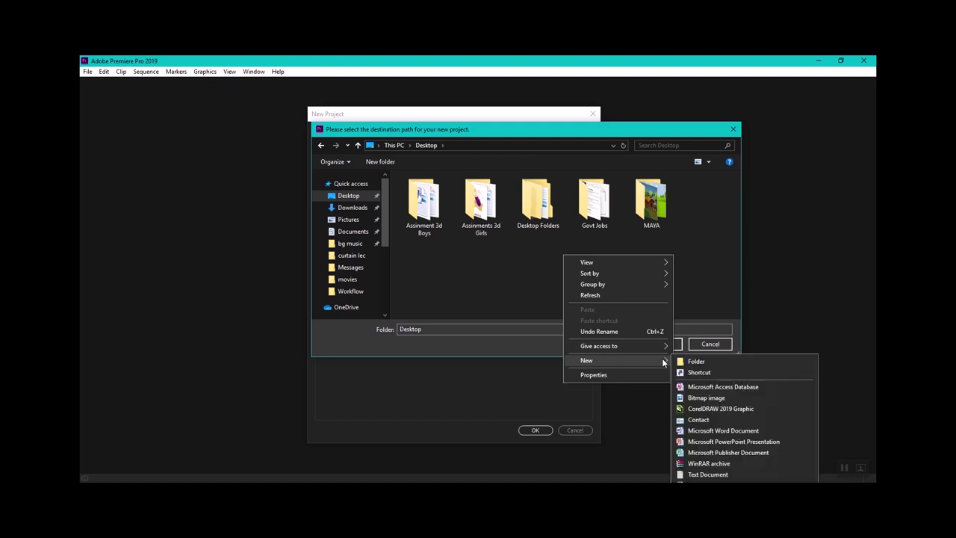
{"action": "left_click", "coordinate": [690, 362]}
{"action": "type", "text": "pro 1"}
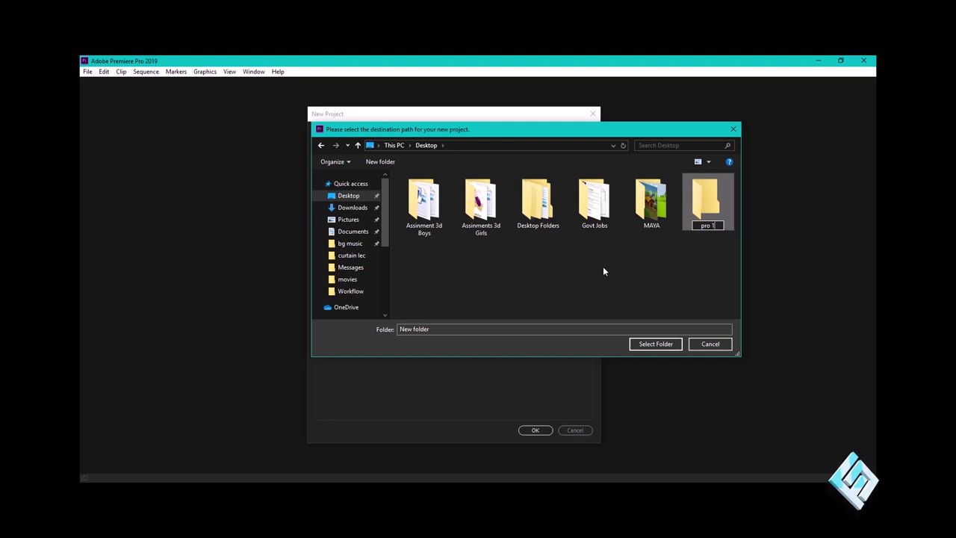
{"action": "key", "text": "Return"}
{"action": "left_click", "coordinate": [657, 343]}
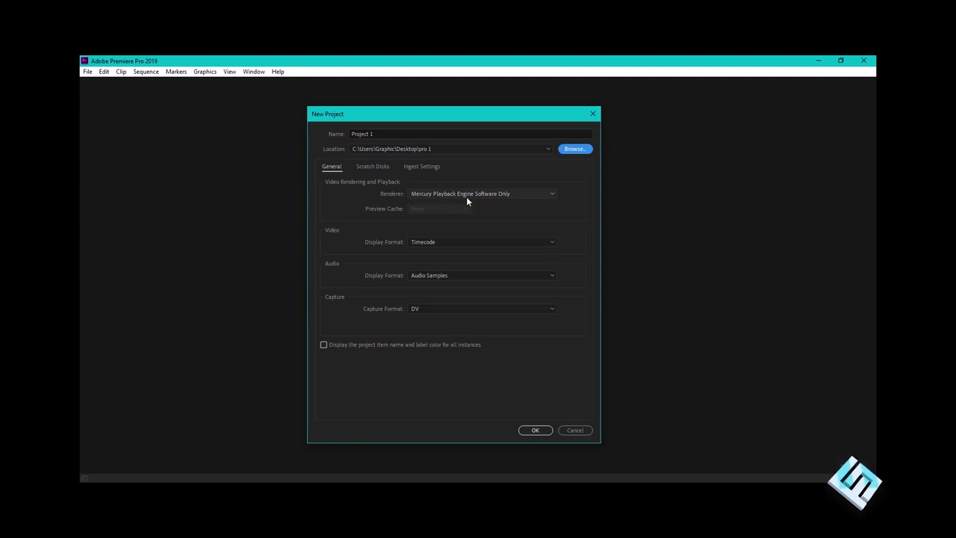
Keep the Software Only renderer, Timecode display and DV capture format, and create Project 1
{"action": "left_click", "coordinate": [536, 195]}
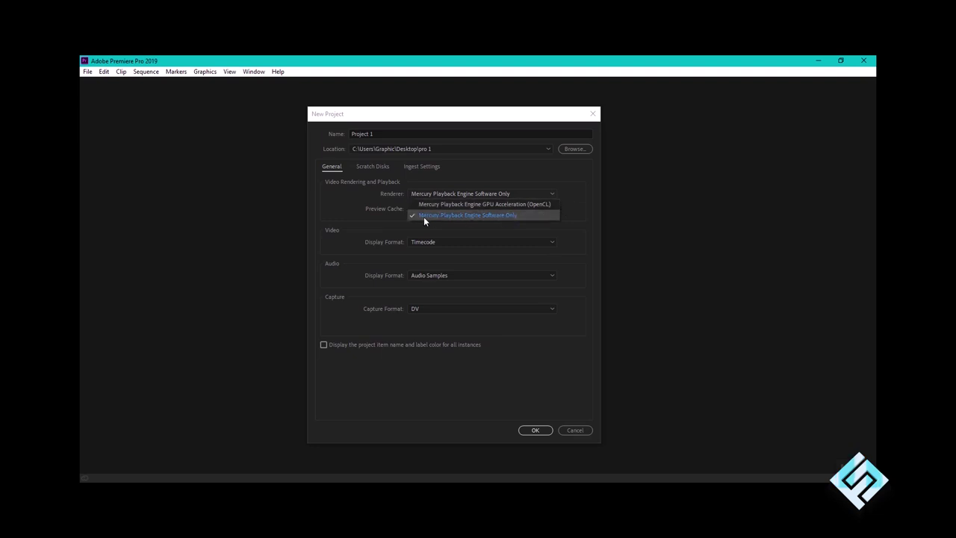
{"action": "left_click", "coordinate": [564, 212]}
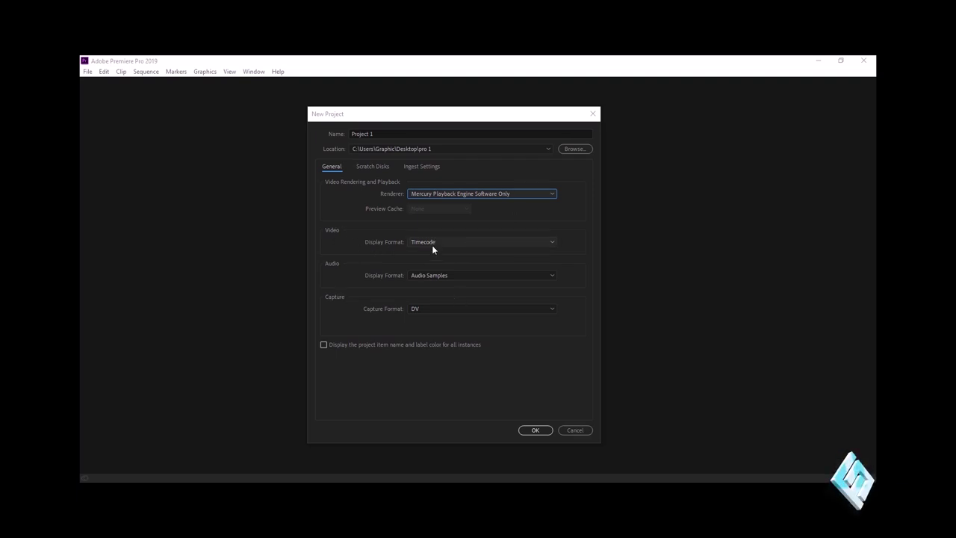
{"action": "left_click", "coordinate": [464, 243]}
{"action": "left_click", "coordinate": [463, 254]}
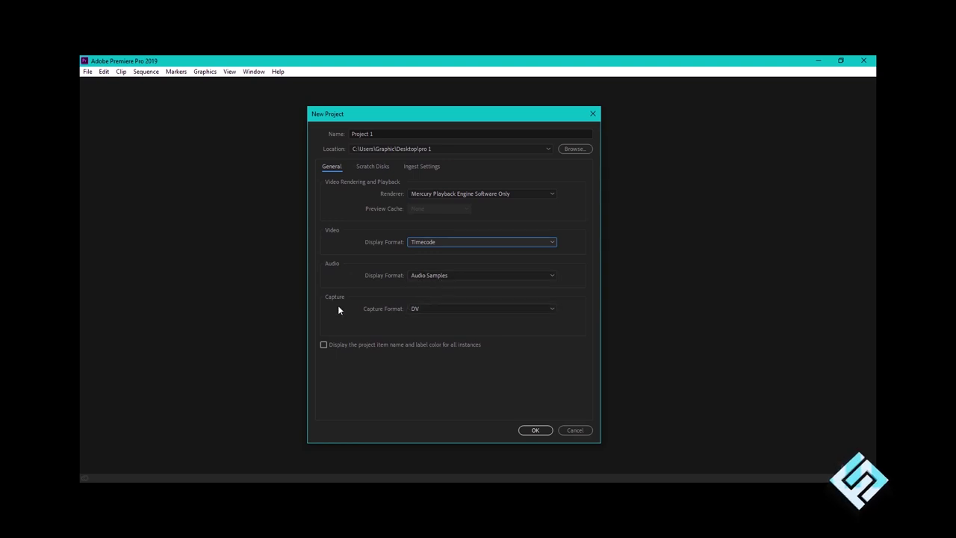
{"action": "left_click", "coordinate": [505, 310]}
{"action": "left_click", "coordinate": [486, 321]}
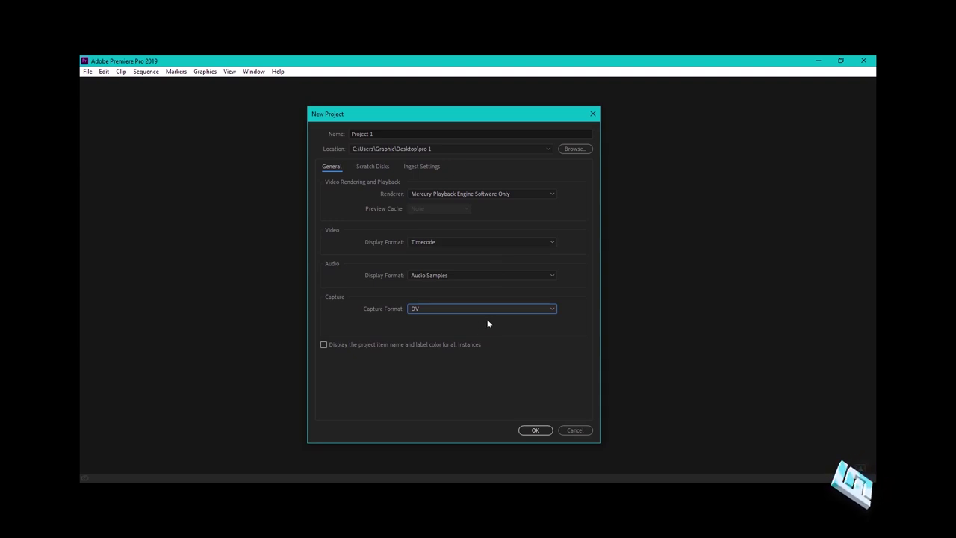
{"action": "left_click", "coordinate": [533, 432]}
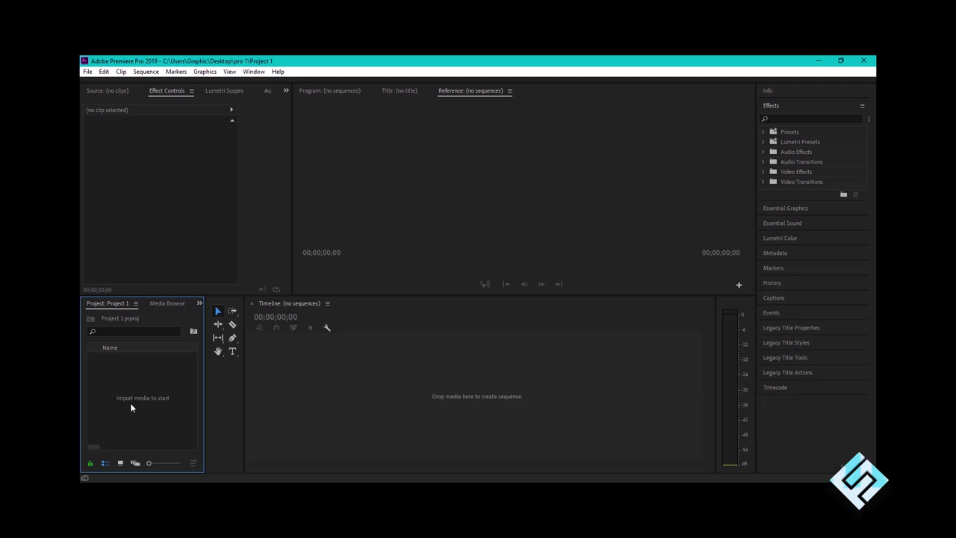
Import curtain.mp4 into the Project panel and drag it toward the empty timeline
{"action": "right_click", "coordinate": [128, 398]}
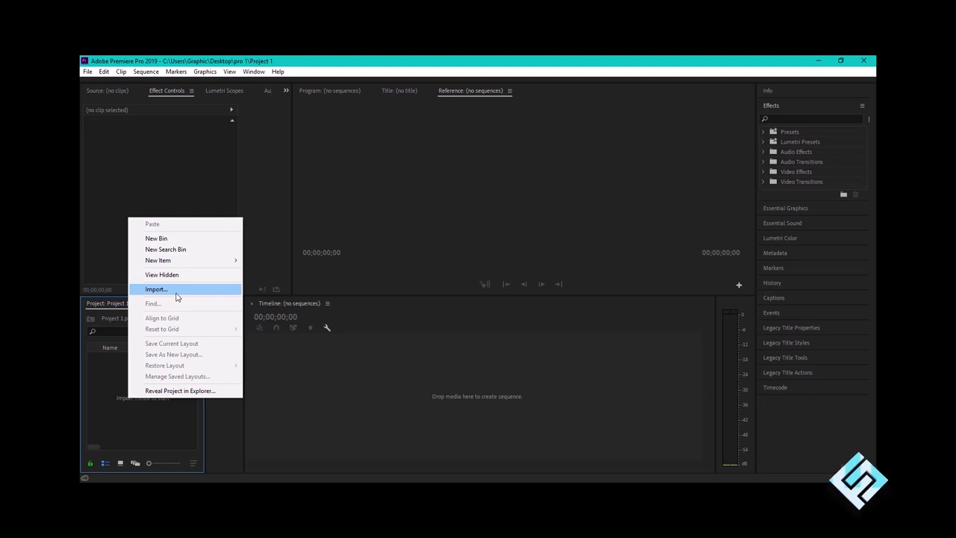
{"action": "right_click", "coordinate": [112, 400]}
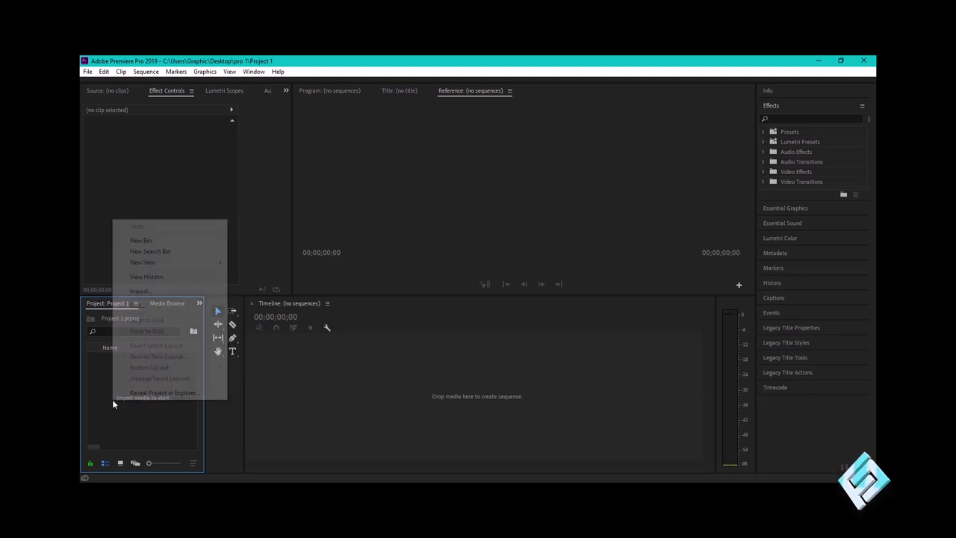
{"action": "left_click", "coordinate": [162, 292]}
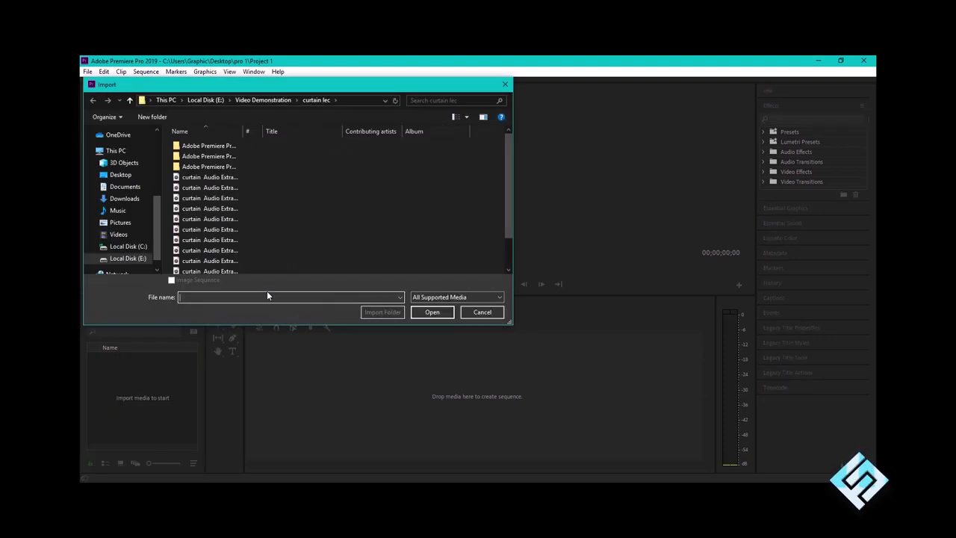
{"action": "left_click_drag", "start_coordinate": [260, 93], "coordinate": [345, 105]}
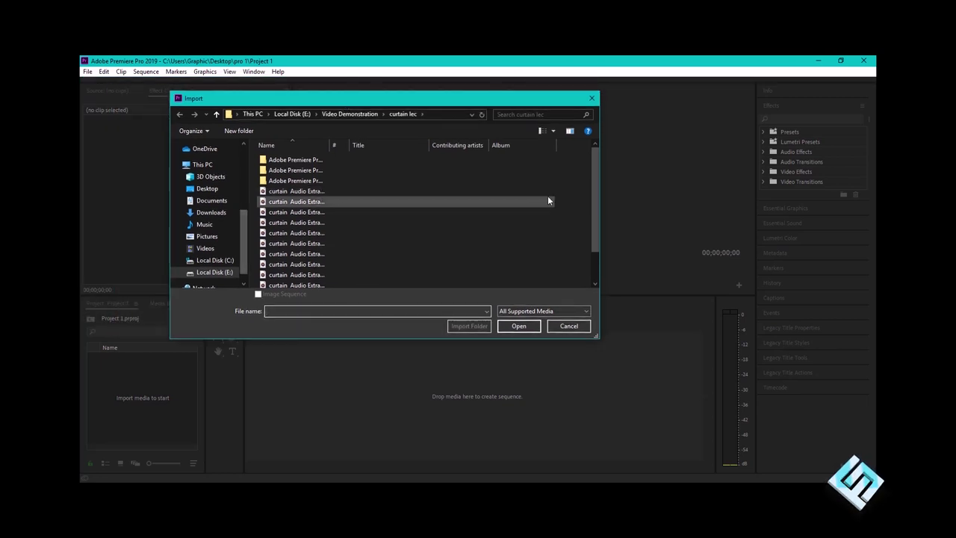
{"action": "left_click_drag", "start_coordinate": [595, 194], "coordinate": [595, 219]}
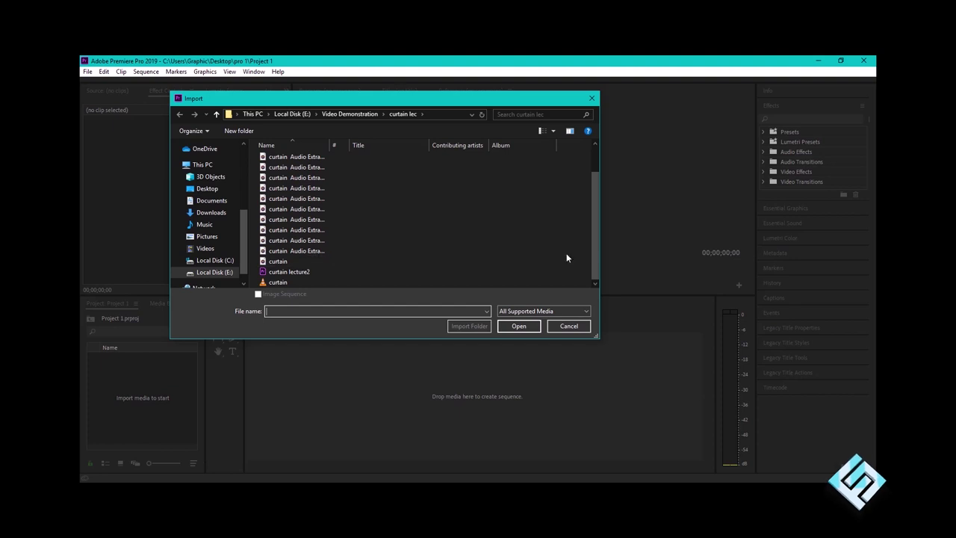
{"action": "left_click", "coordinate": [326, 282]}
{"action": "left_click", "coordinate": [511, 329]}
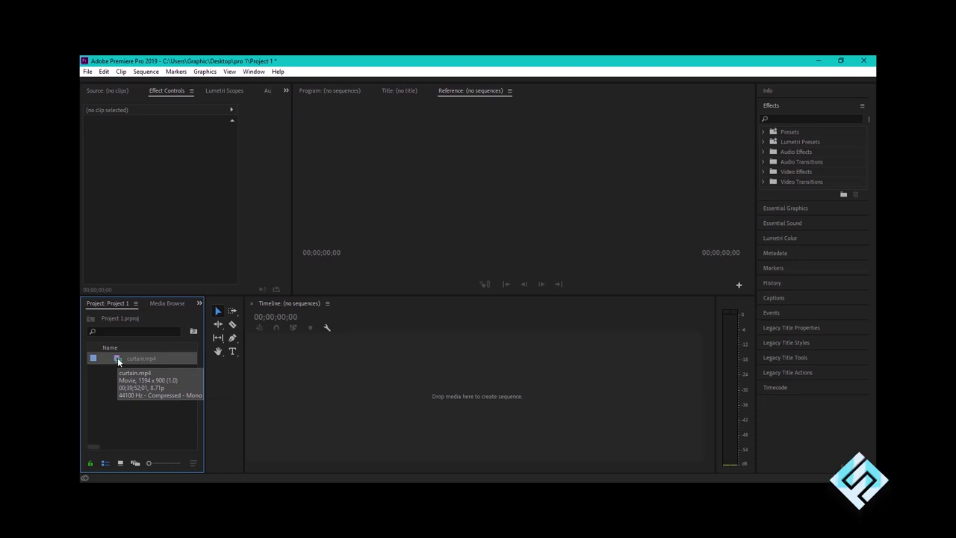
{"action": "left_click_drag", "start_coordinate": [117, 357], "coordinate": [464, 402]}
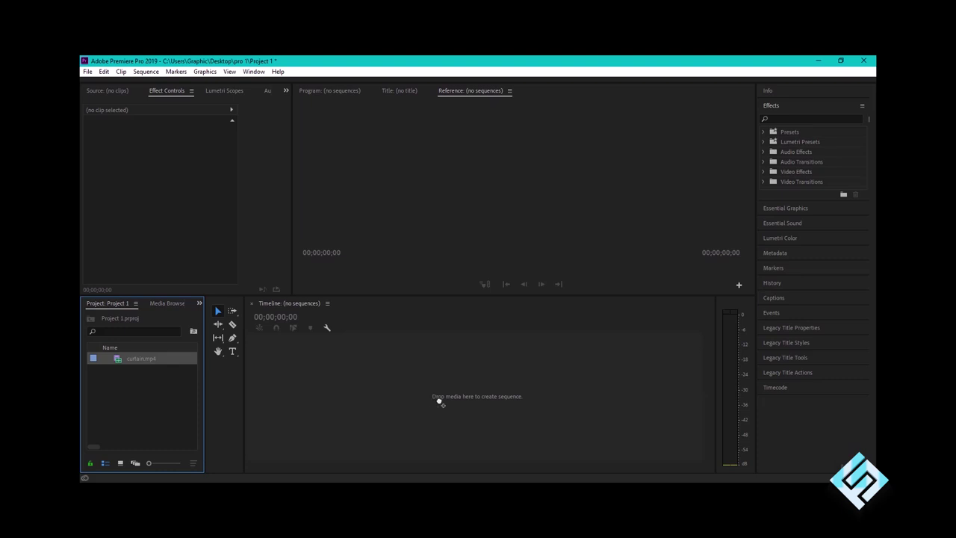
Drop curtain.mp4 on the timeline to create the curtain sequence, and enable A4 track targeting
{"action": "left_click_drag", "start_coordinate": [463, 402], "coordinate": [462, 404]}
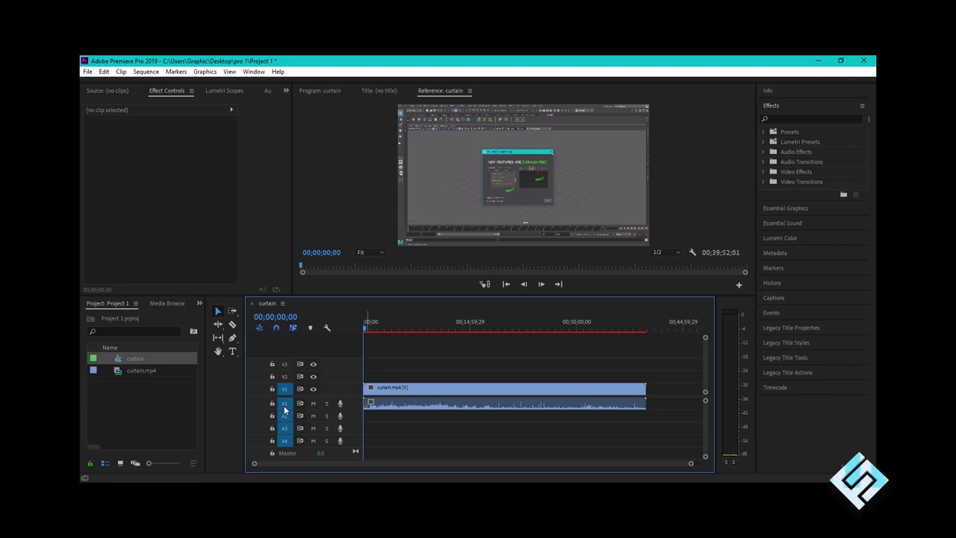
{"action": "left_click", "coordinate": [284, 441]}
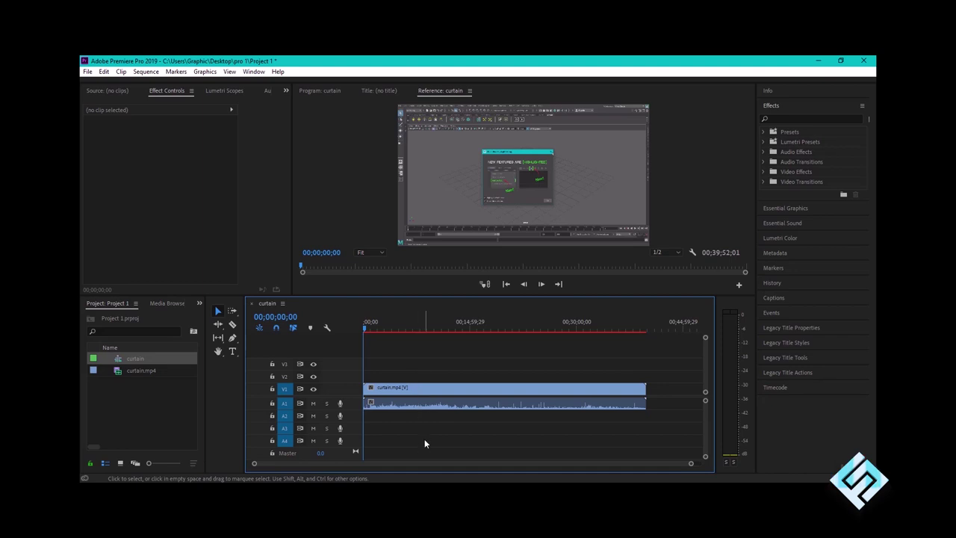
{"action": "left_click", "coordinate": [407, 404]}
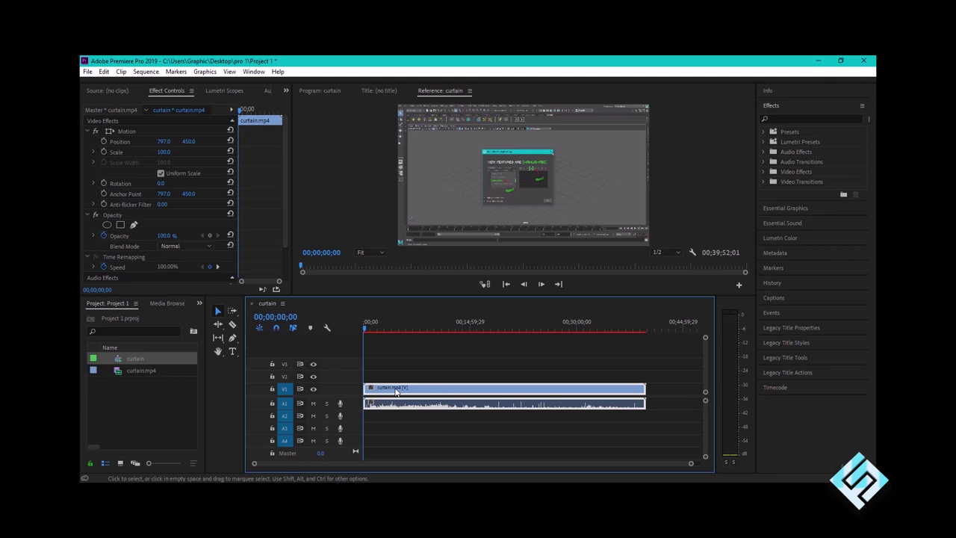
{"action": "left_click", "coordinate": [408, 425]}
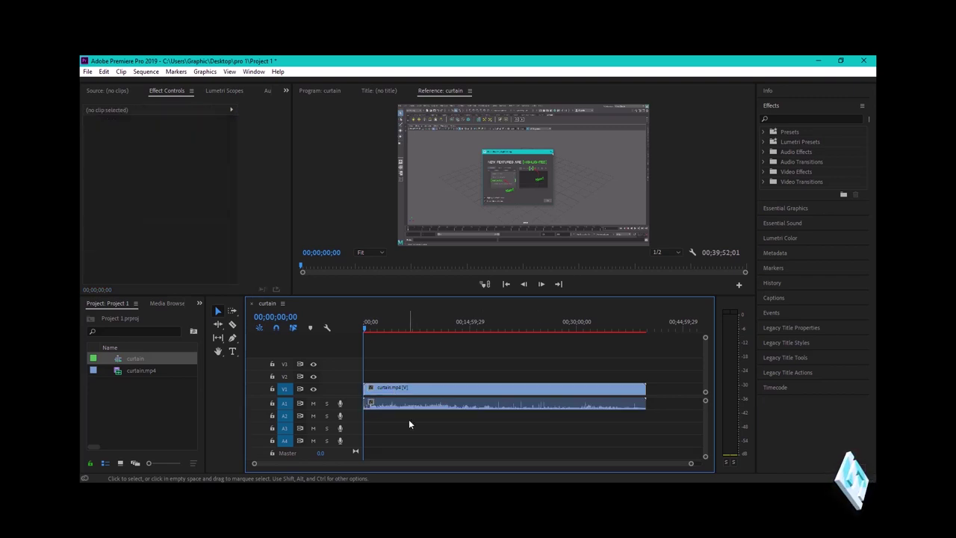
{"action": "left_click", "coordinate": [405, 393]}
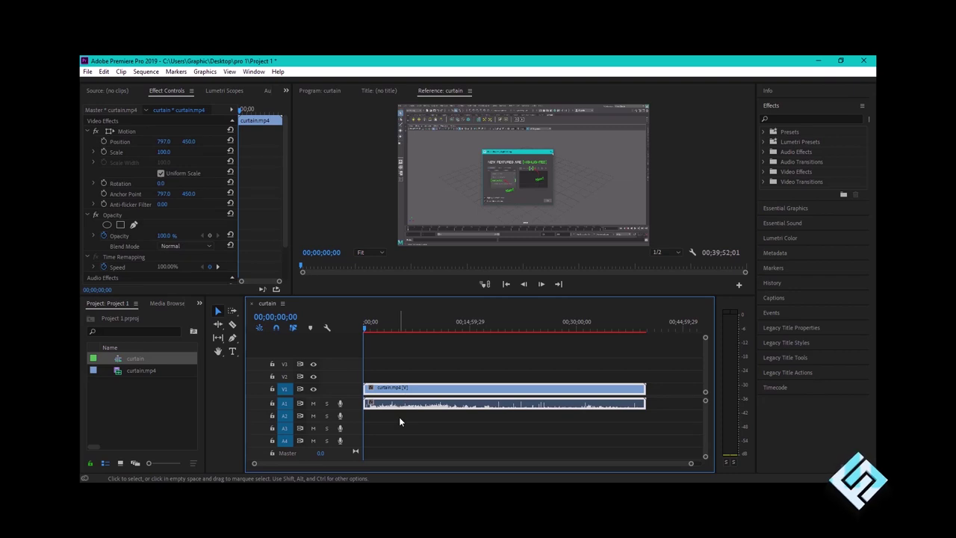
{"action": "left_click", "coordinate": [366, 329]}
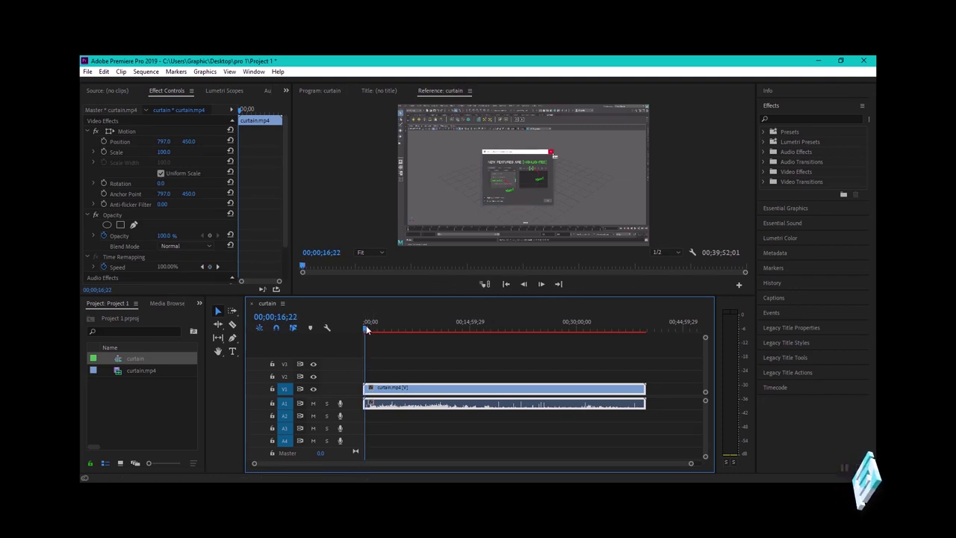
{"action": "left_click", "coordinate": [522, 292]}
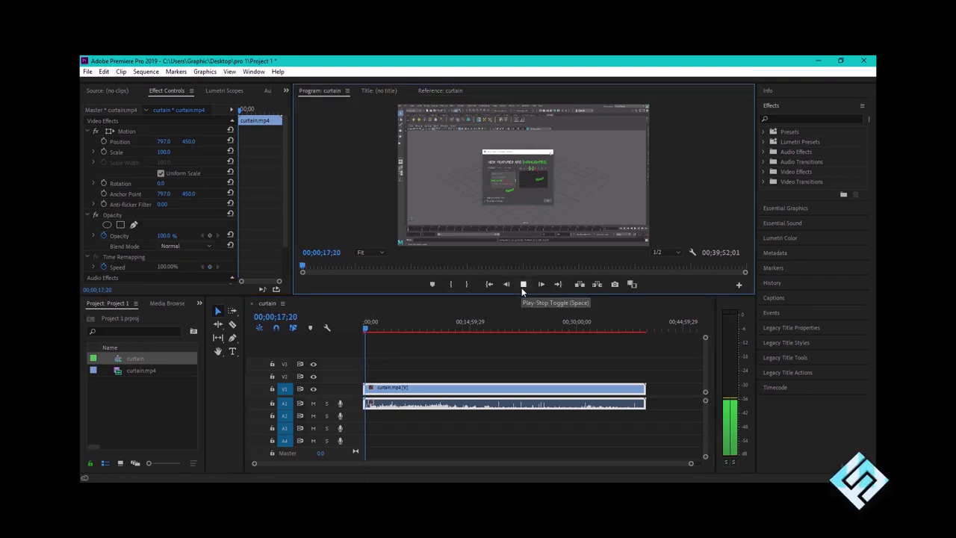
{"action": "left_click", "coordinate": [522, 292]}
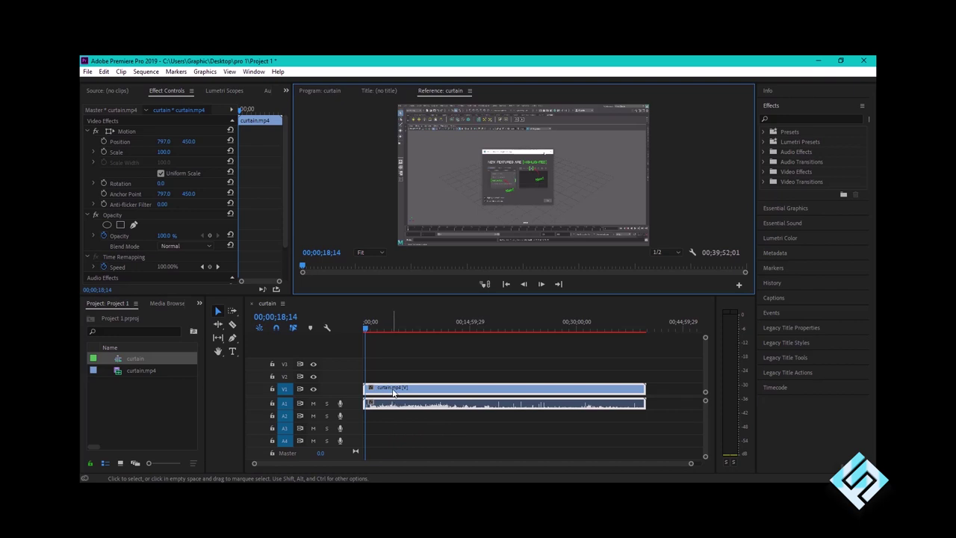
{"action": "right_click", "coordinate": [393, 391]}
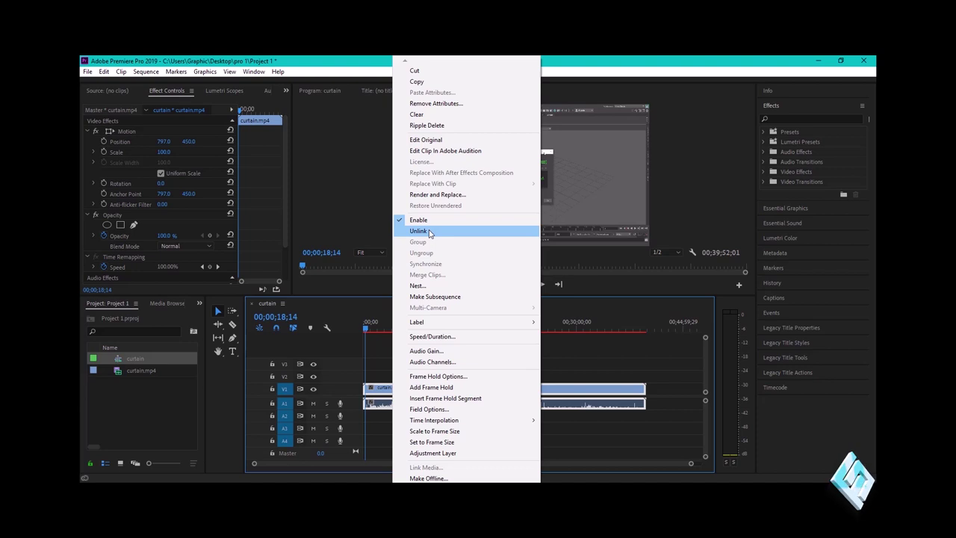
Unlink curtain.mp4's video from its audio and delete the audio clip from A1
{"action": "left_click", "coordinate": [430, 232]}
{"action": "left_click", "coordinate": [422, 405]}
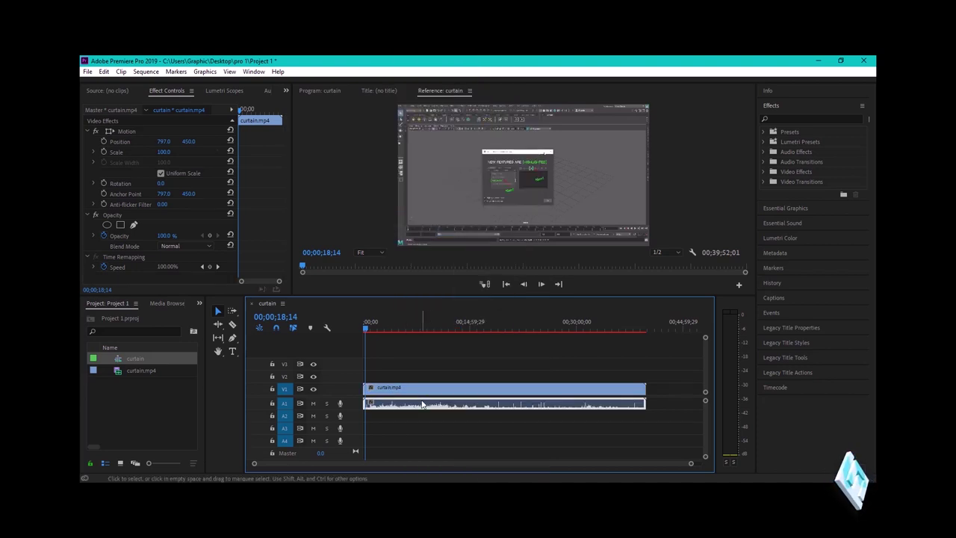
{"action": "key", "text": "ctrl+z"}
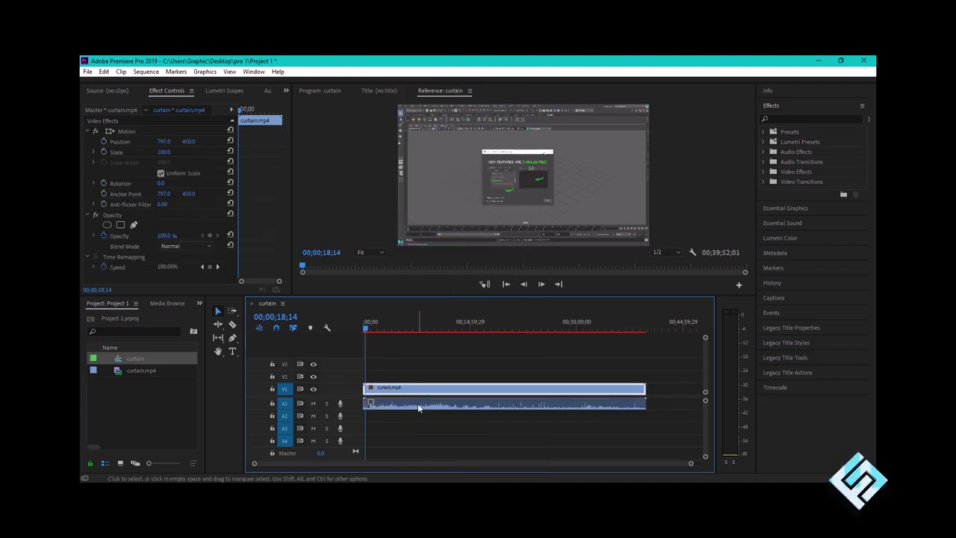
{"action": "left_click", "coordinate": [416, 403]}
{"action": "left_click", "coordinate": [418, 394]}
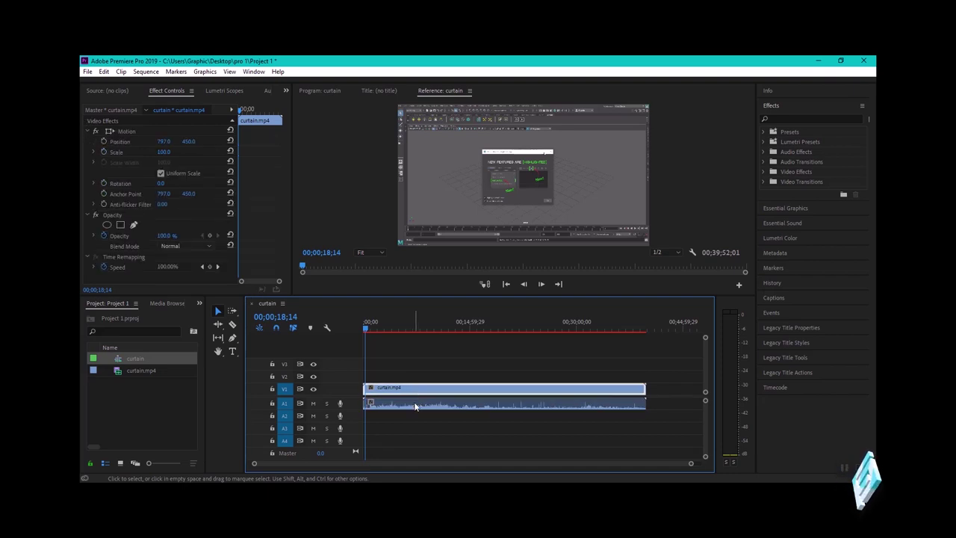
{"action": "left_click", "coordinate": [417, 406]}
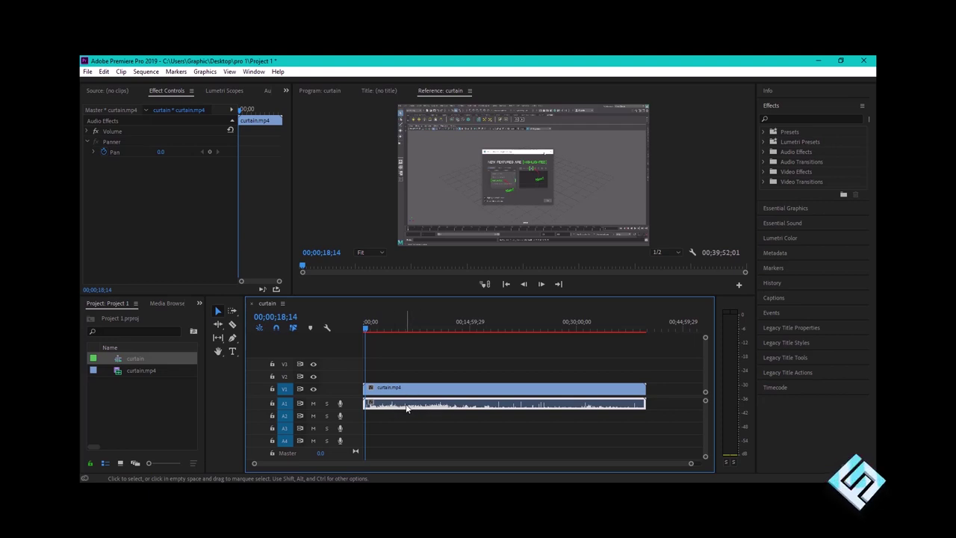
{"action": "key", "text": "Delete"}
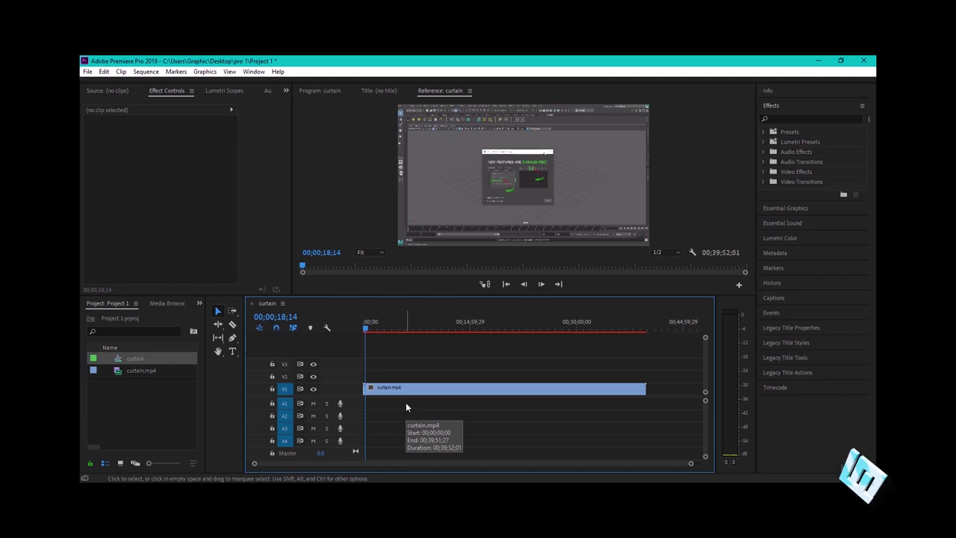
{"action": "left_click", "coordinate": [402, 394]}
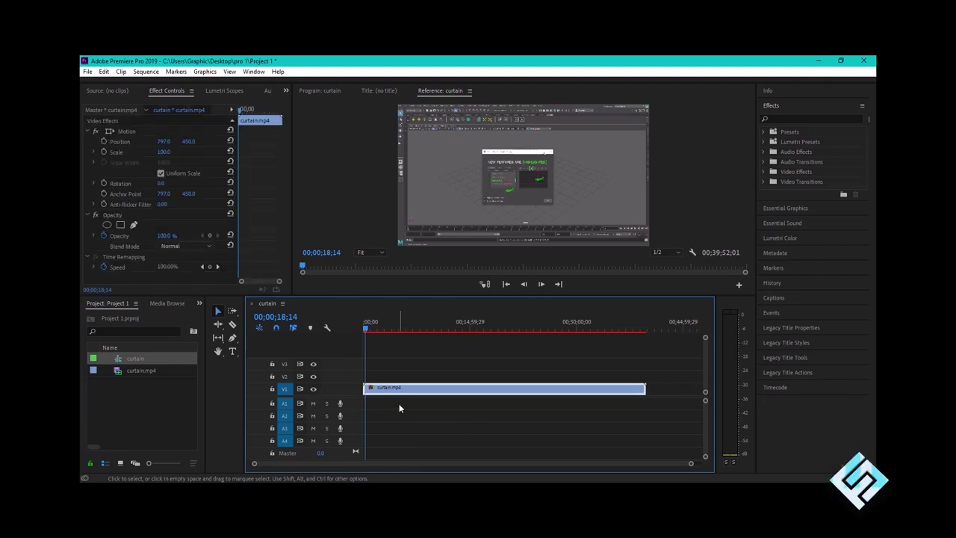
{"action": "right_click", "coordinate": [141, 407]}
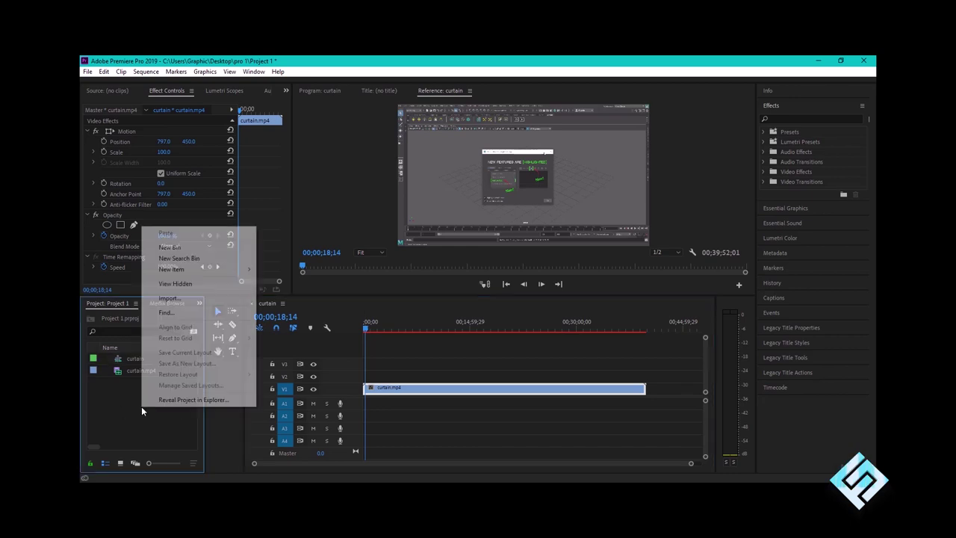
Import curtain.m4a and place it on A1 at the start of the sequence
{"action": "left_click", "coordinate": [185, 298]}
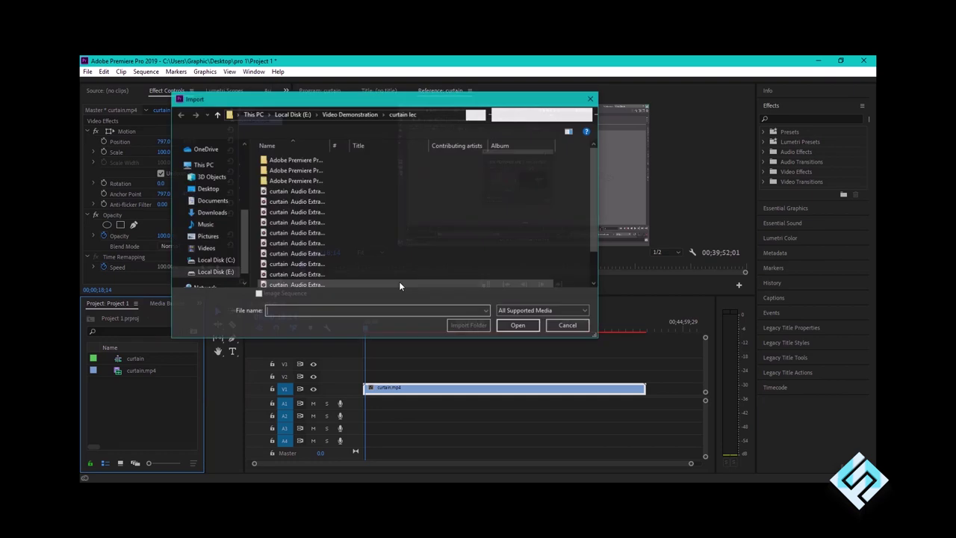
{"action": "scroll", "coordinate": [598, 210], "scroll_direction": "down", "scroll_amount": 2}
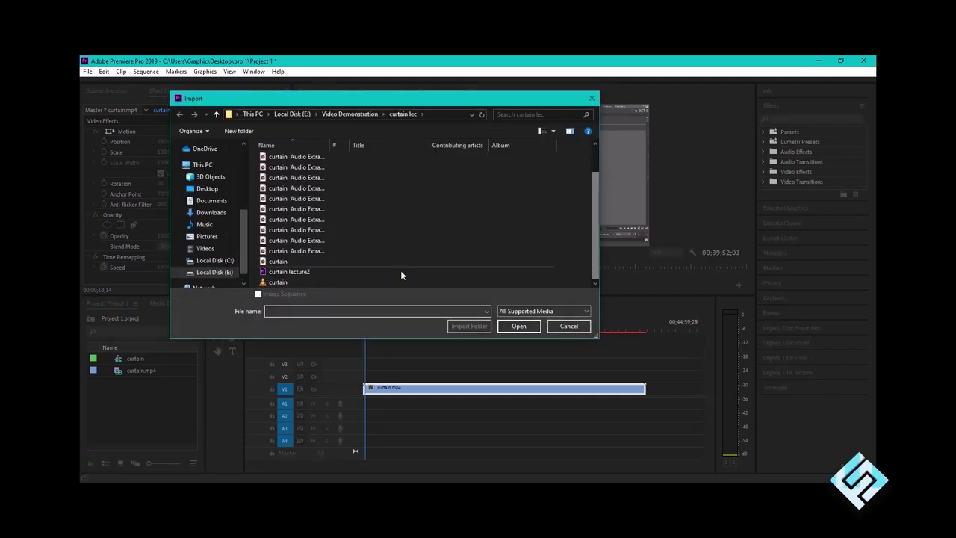
{"action": "left_click", "coordinate": [298, 262]}
{"action": "left_click", "coordinate": [518, 326]}
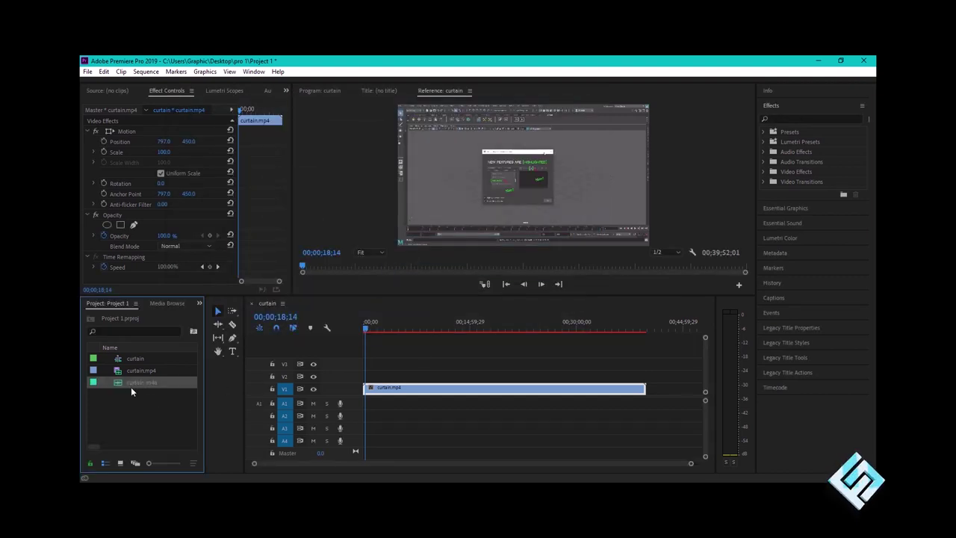
{"action": "left_click_drag", "start_coordinate": [127, 382], "coordinate": [379, 409]}
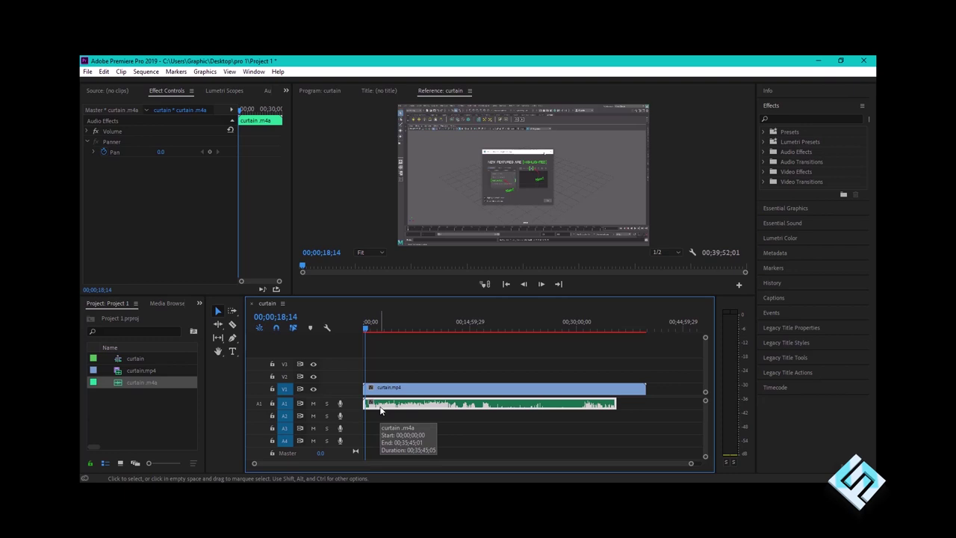
{"action": "left_click_drag", "start_coordinate": [416, 327], "coordinate": [472, 327]}
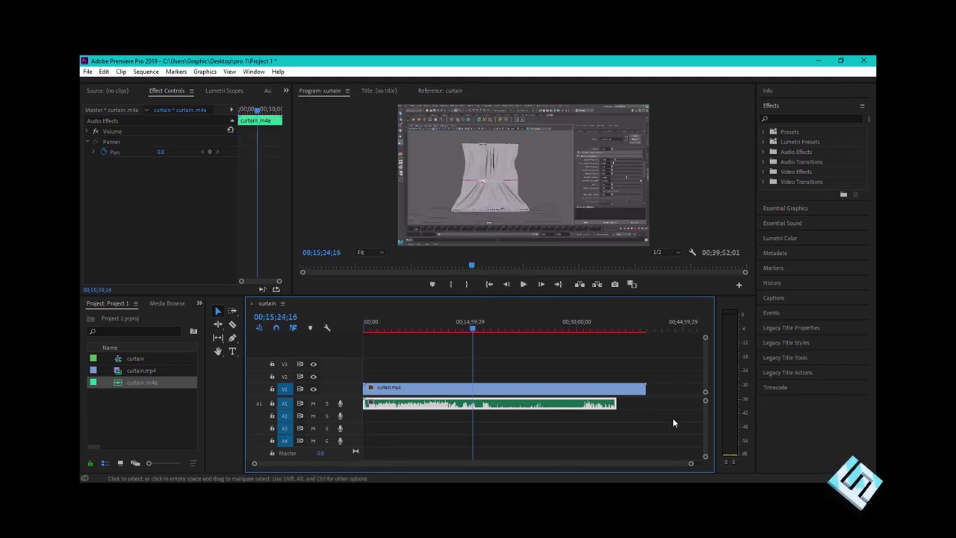
{"action": "left_click_drag", "start_coordinate": [474, 332], "coordinate": [403, 332]}
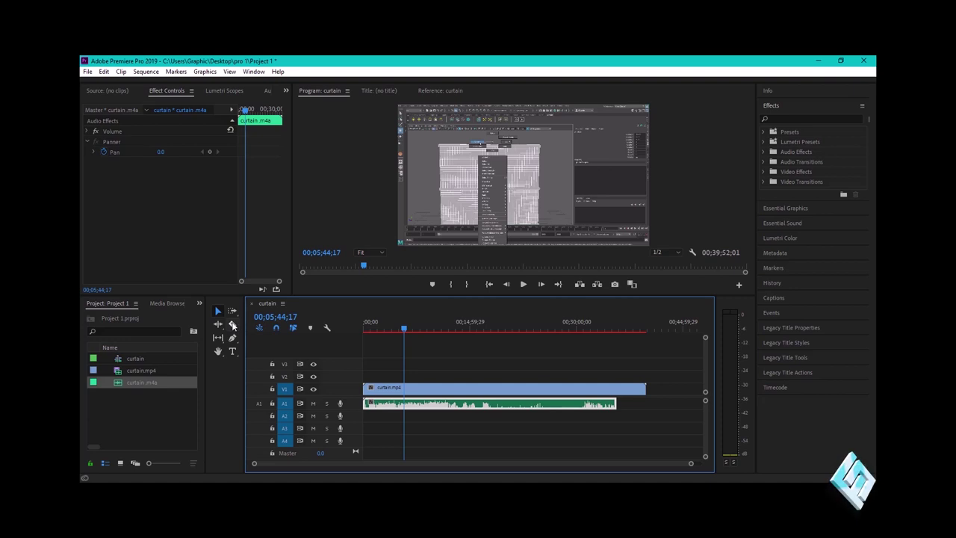
{"action": "left_click", "coordinate": [232, 326]}
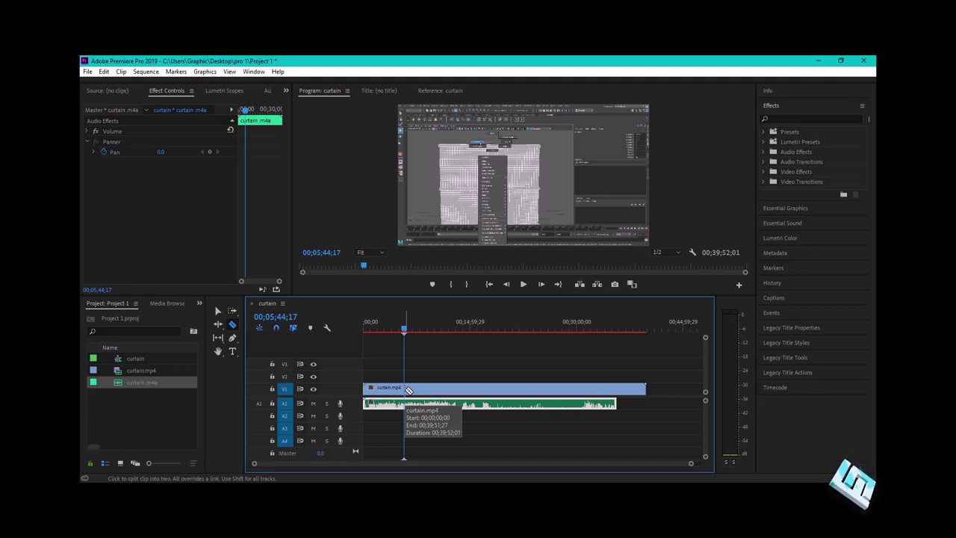
Razor-cut the curtain.mp4 clip on V1 at four points and check each resulting piece
{"action": "left_click", "coordinate": [408, 389]}
{"action": "left_click", "coordinate": [461, 389]}
{"action": "left_click", "coordinate": [534, 388]}
{"action": "left_click", "coordinate": [601, 388]}
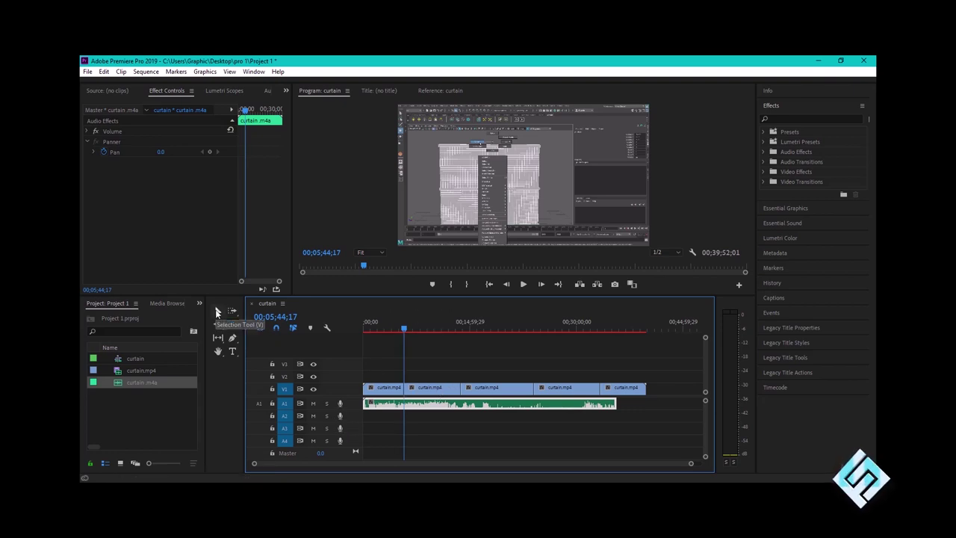
{"action": "left_click", "coordinate": [217, 312]}
{"action": "left_click", "coordinate": [433, 388]}
{"action": "left_click", "coordinate": [499, 391]}
{"action": "left_click", "coordinate": [571, 389]}
{"action": "left_click", "coordinate": [623, 389]}
{"action": "left_click", "coordinate": [474, 388]}
{"action": "left_click", "coordinate": [430, 388]}
{"action": "left_click", "coordinate": [385, 388]}
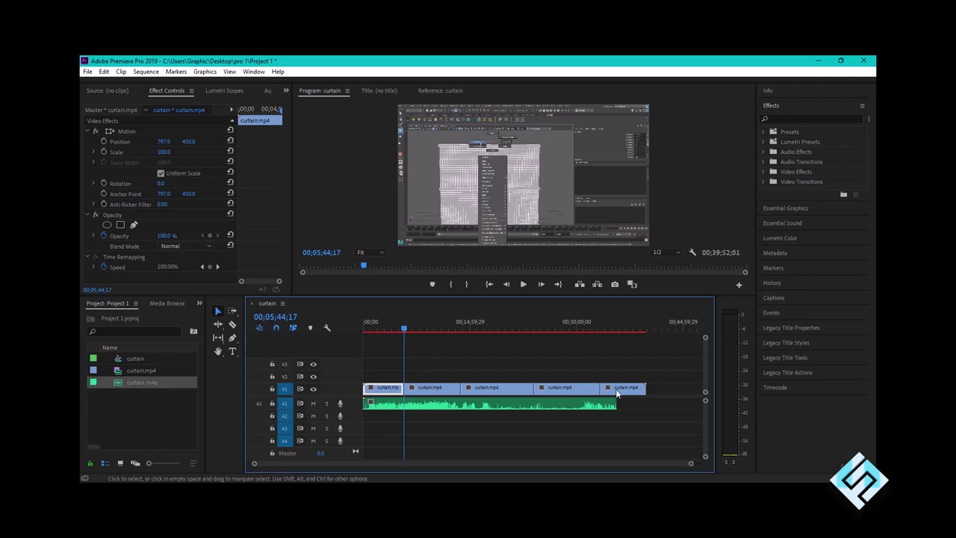
{"action": "left_click", "coordinate": [617, 389]}
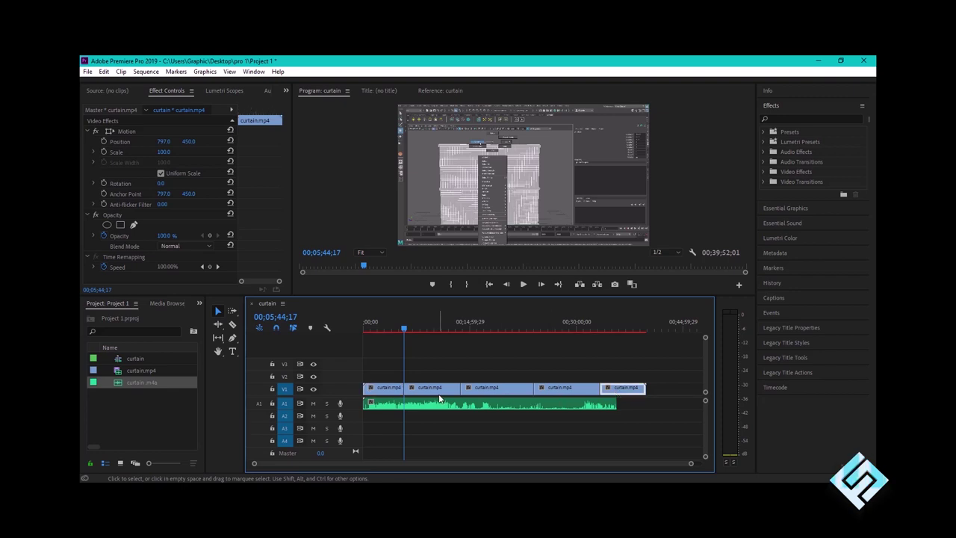
Split the last video piece where the audio ends and delete the leftover tail
{"action": "key", "text": "c"}
{"action": "left_click", "coordinate": [619, 389]}
{"action": "key", "text": "v"}
{"action": "left_click", "coordinate": [633, 389]}
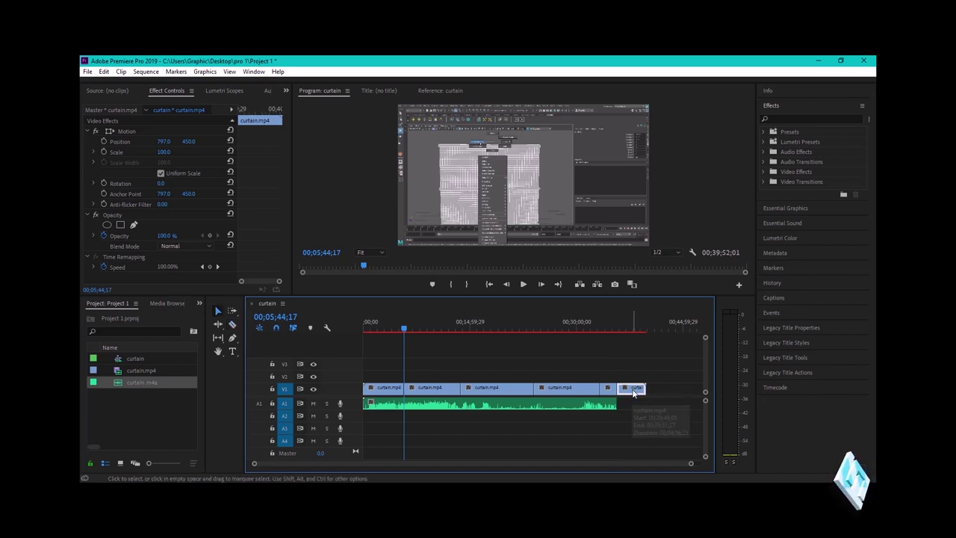
{"action": "key", "text": "Delete"}
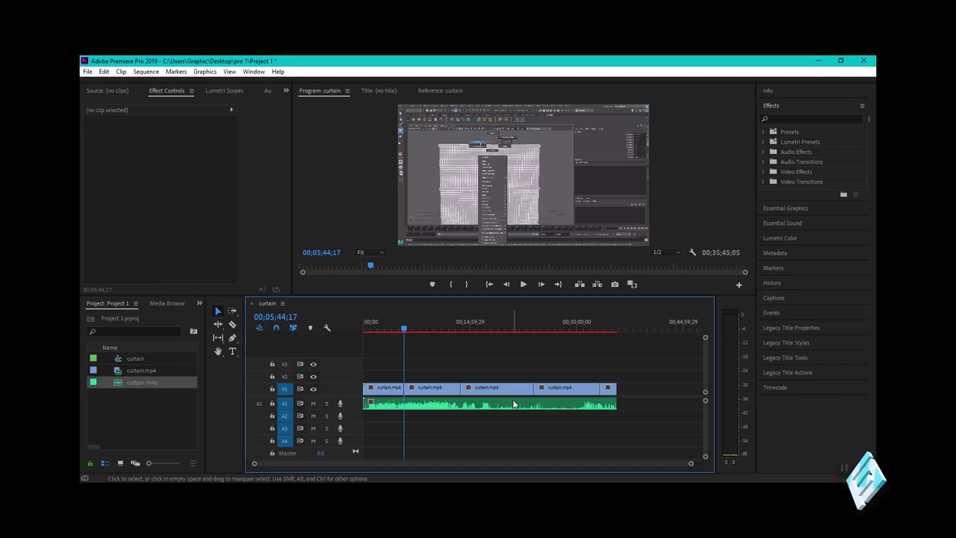
{"action": "left_click_drag", "start_coordinate": [692, 465], "coordinate": [475, 464]}
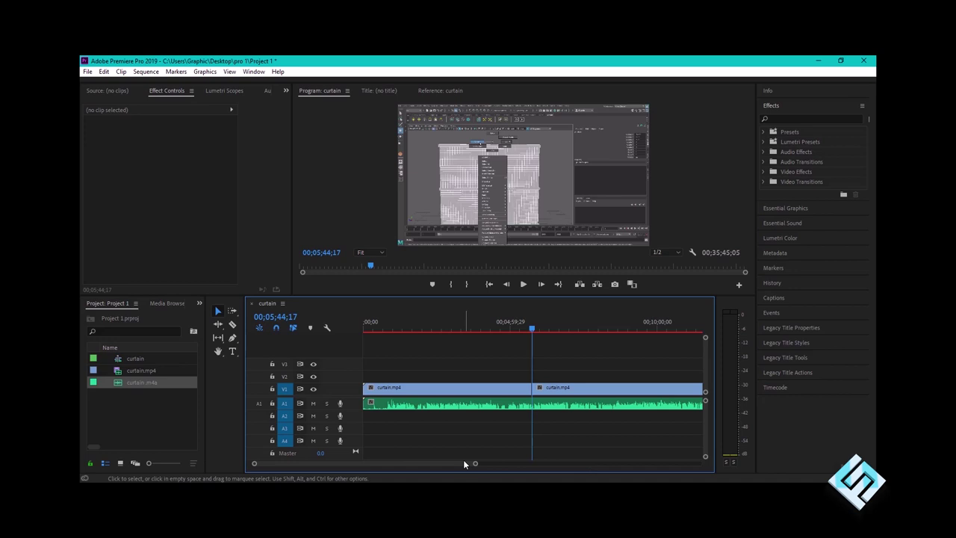
{"action": "left_click_drag", "start_coordinate": [475, 464], "coordinate": [624, 463]}
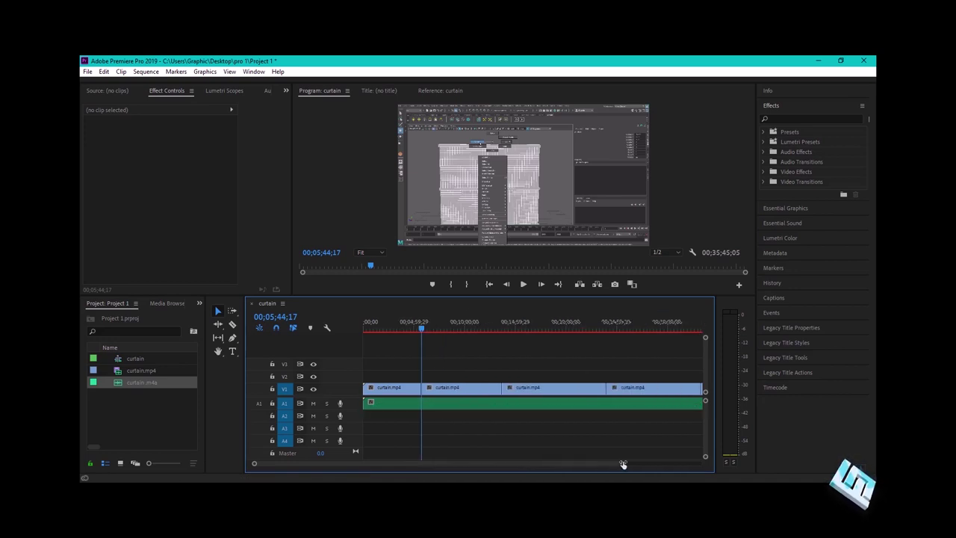
{"action": "key", "text": "c"}
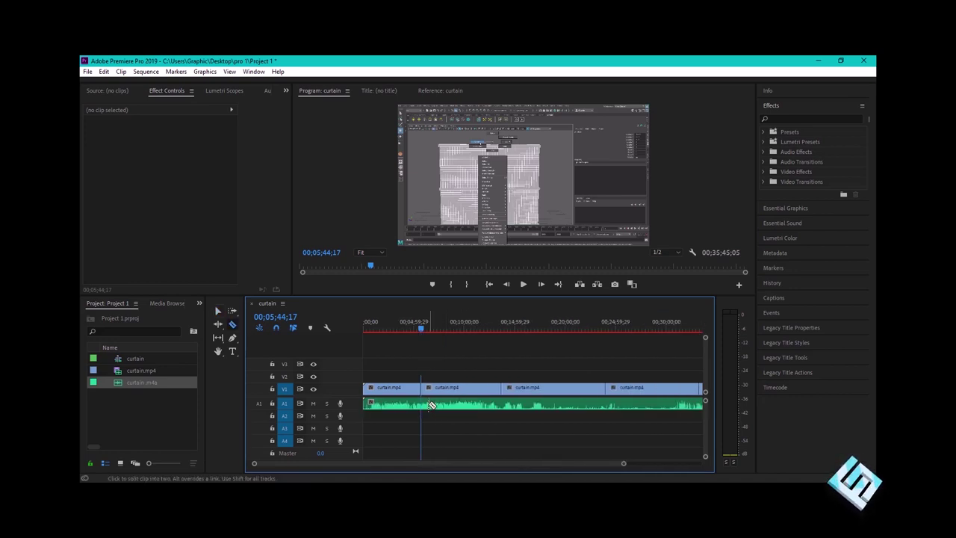
{"action": "left_click", "coordinate": [421, 404]}
{"action": "key", "text": "v"}
{"action": "left_click", "coordinate": [442, 406]}
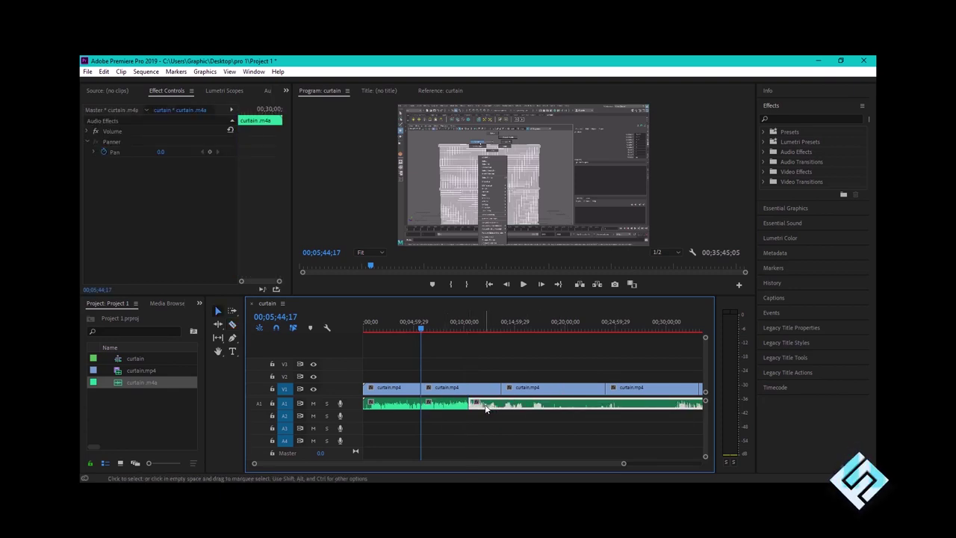
{"action": "left_click_drag", "start_coordinate": [494, 410], "coordinate": [650, 410]}
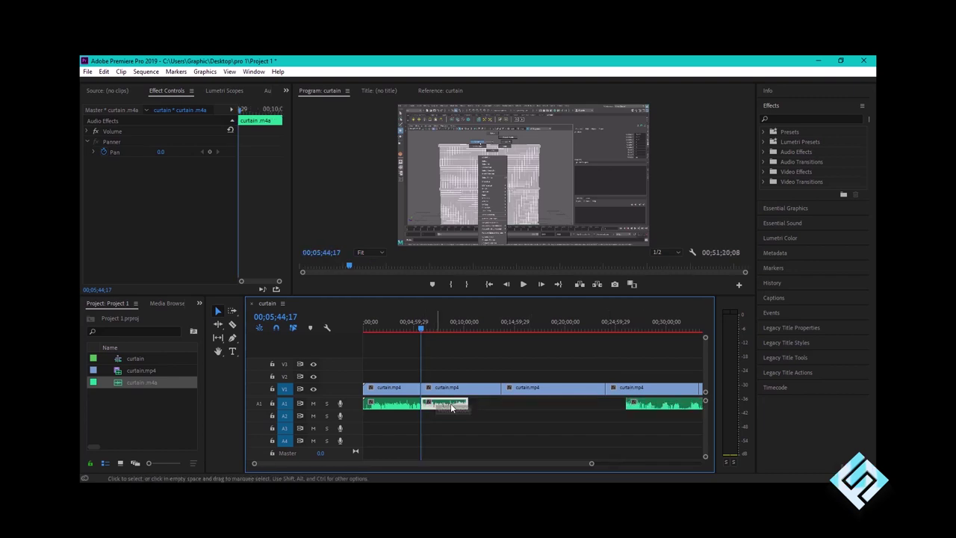
{"action": "left_click_drag", "start_coordinate": [435, 407], "coordinate": [557, 407]}
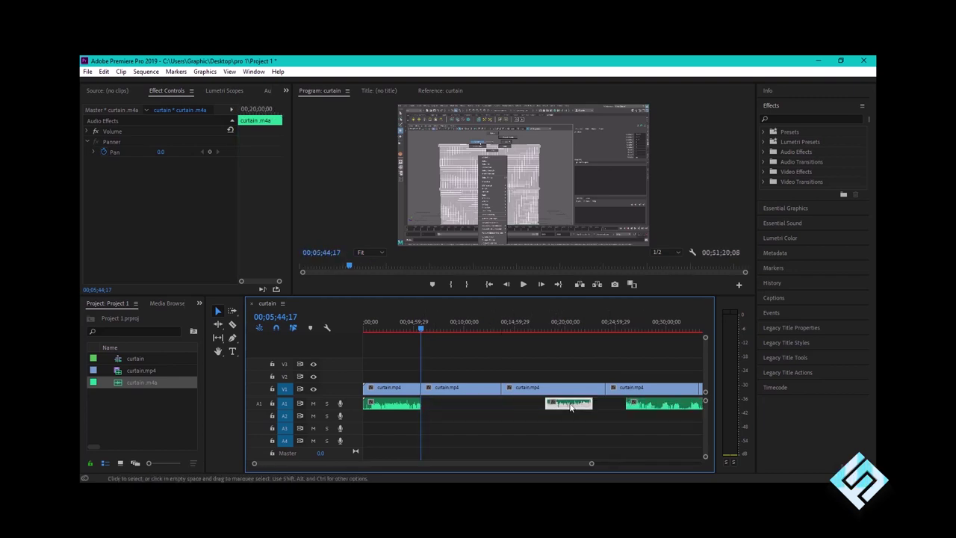
{"action": "left_click_drag", "start_coordinate": [570, 407], "coordinate": [445, 408]}
{"action": "left_click", "coordinate": [651, 406]}
{"action": "left_click_drag", "start_coordinate": [657, 406], "coordinate": [499, 406]}
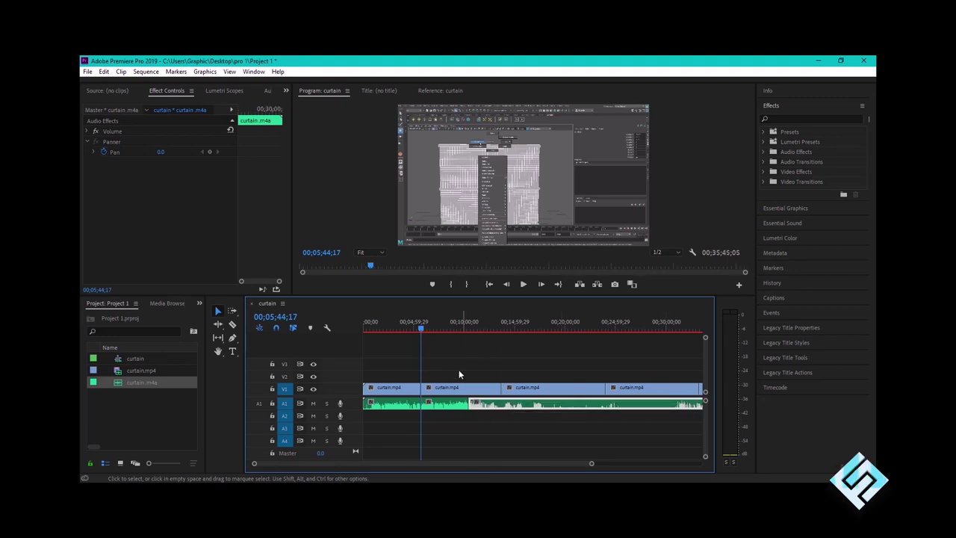
{"action": "left_click_drag", "start_coordinate": [378, 332], "coordinate": [422, 332]}
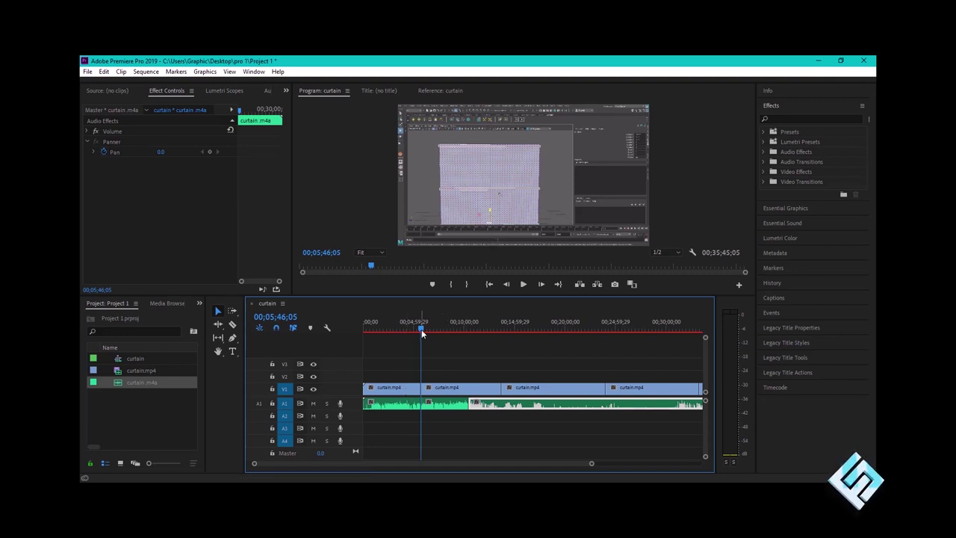
{"action": "left_click_drag", "start_coordinate": [422, 334], "coordinate": [369, 330]}
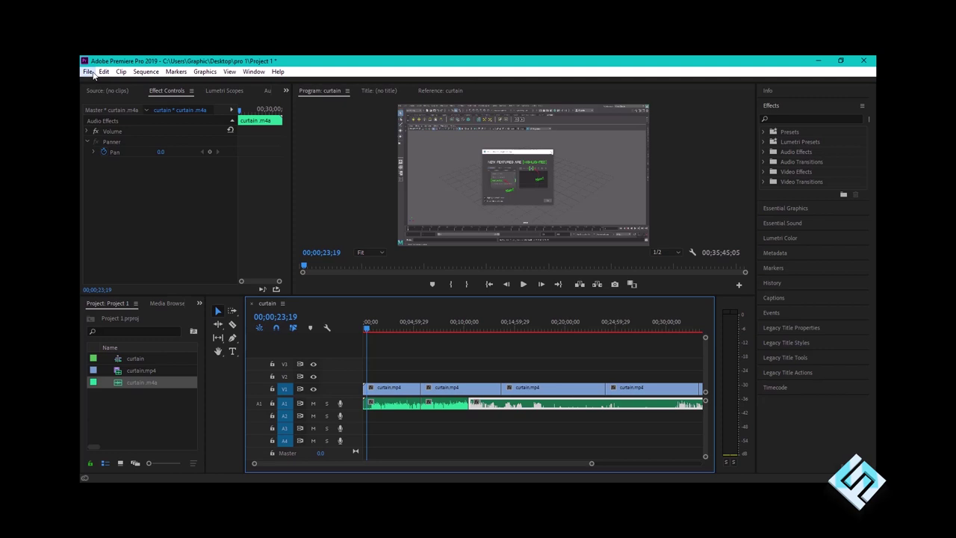
Create a new legacy title from File > New, keeping the default name Title 01
{"action": "left_click", "coordinate": [87, 71]}
{"action": "mouse_move", "coordinate": [96, 84]}
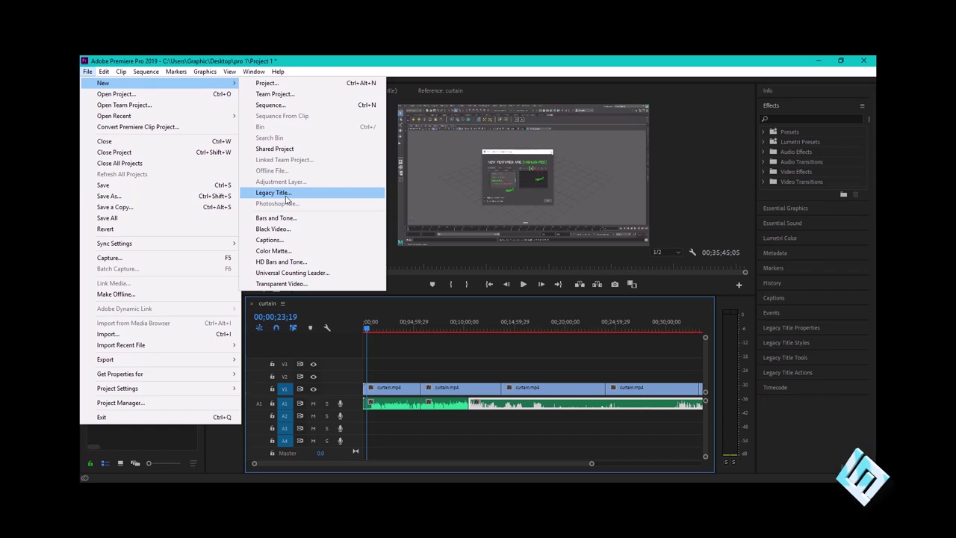
{"action": "left_click", "coordinate": [88, 71]}
{"action": "left_click", "coordinate": [88, 73]}
{"action": "mouse_move", "coordinate": [105, 83]}
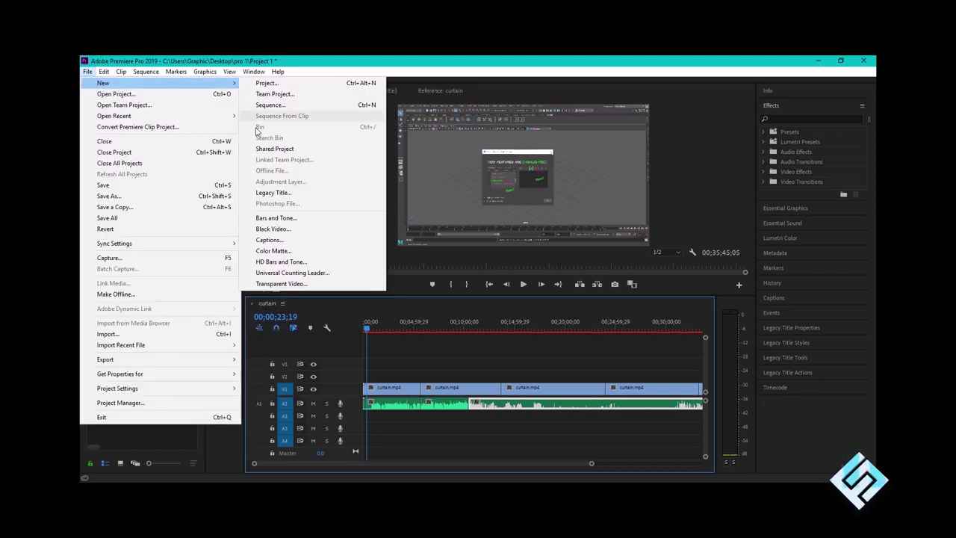
{"action": "left_click", "coordinate": [273, 193]}
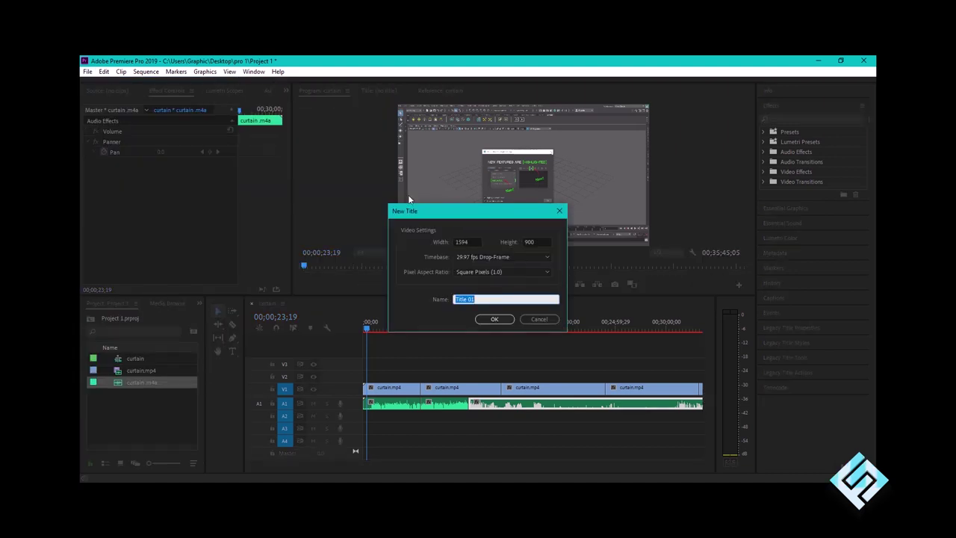
{"action": "left_click", "coordinate": [493, 319]}
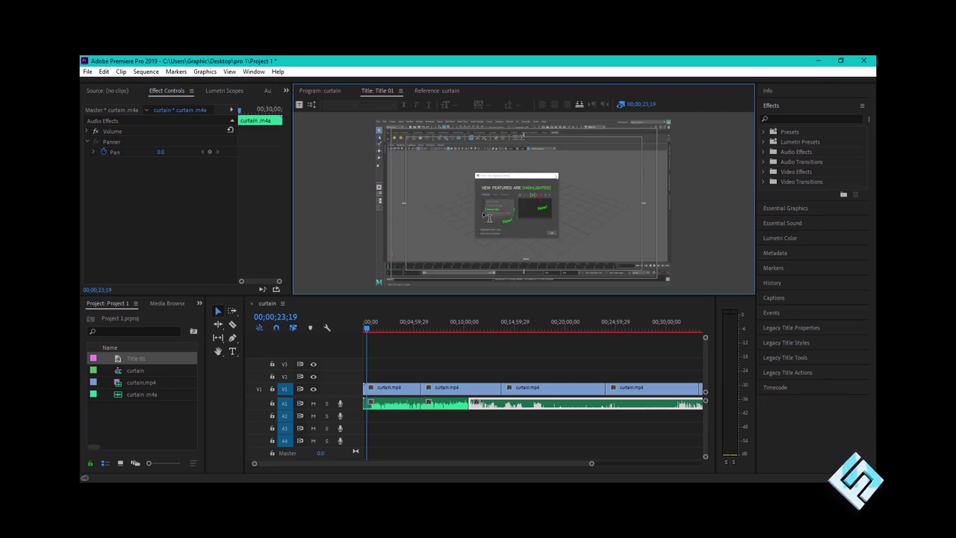
Type 'Project 1' on the title frame and centre-align it
{"action": "left_click", "coordinate": [430, 237]}
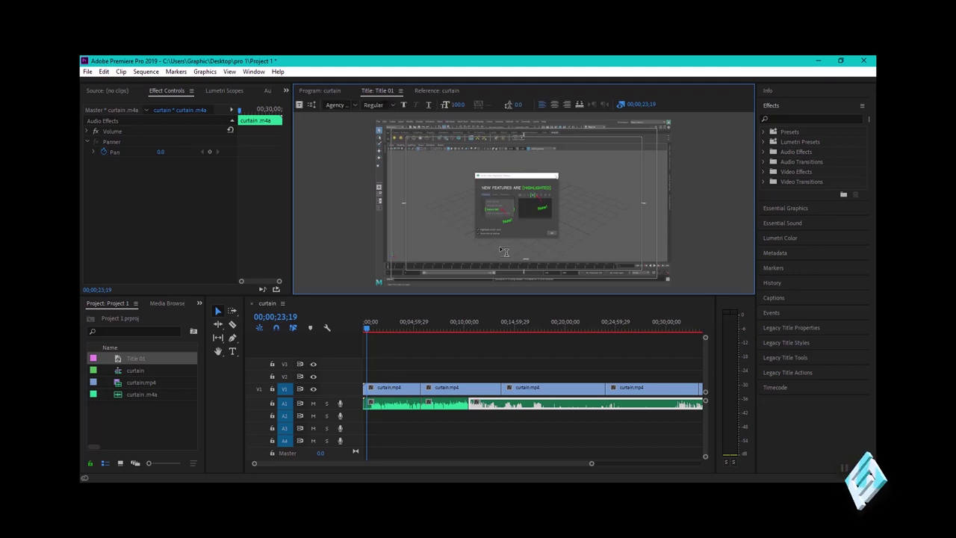
{"action": "type", "text": "Project 1"}
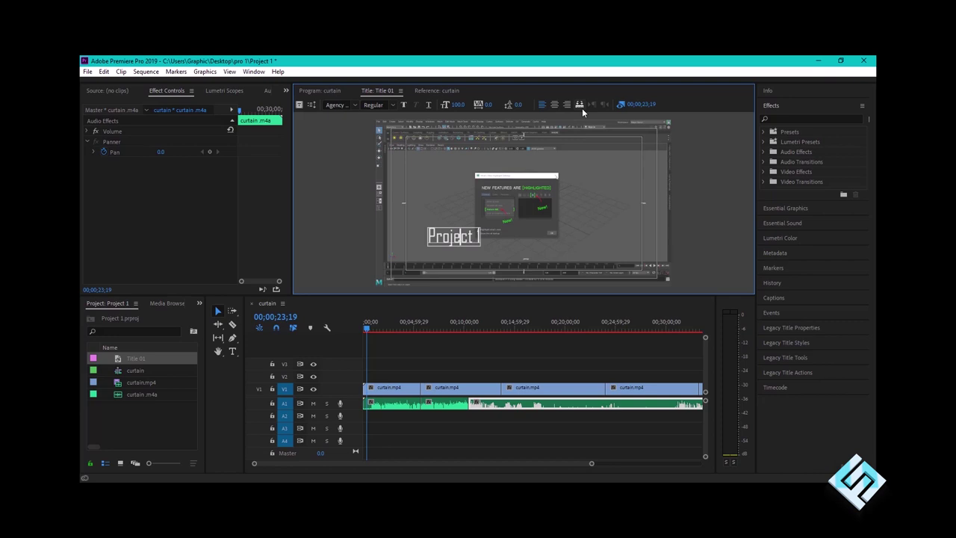
{"action": "left_click", "coordinate": [555, 105]}
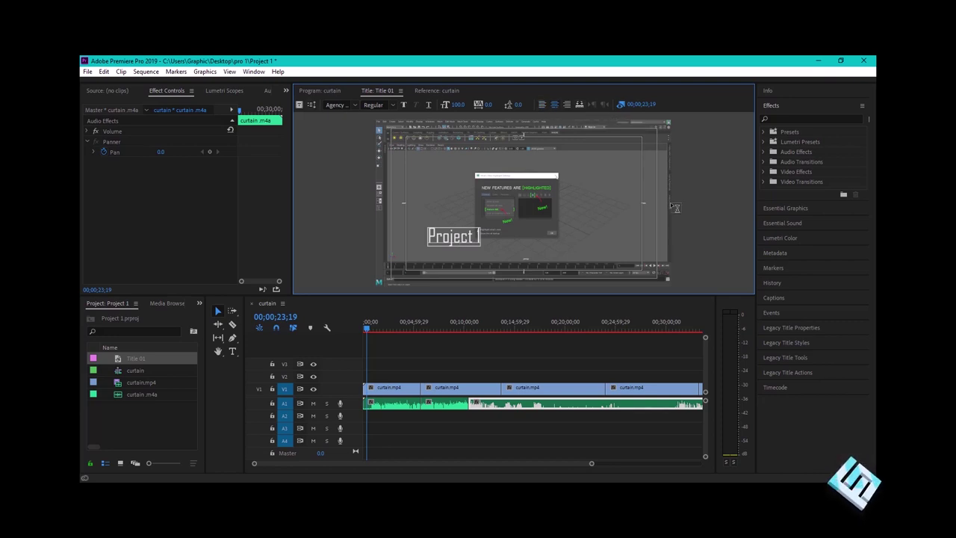
Move the Project 1 text toward the lower middle and enlarge it to size 129.6
{"action": "left_click", "coordinate": [785, 357]}
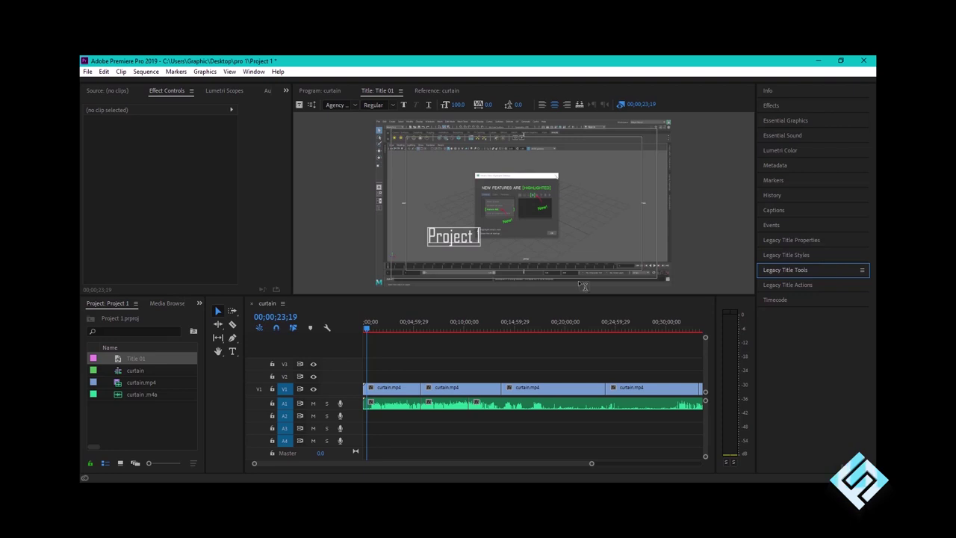
{"action": "left_click", "coordinate": [785, 272]}
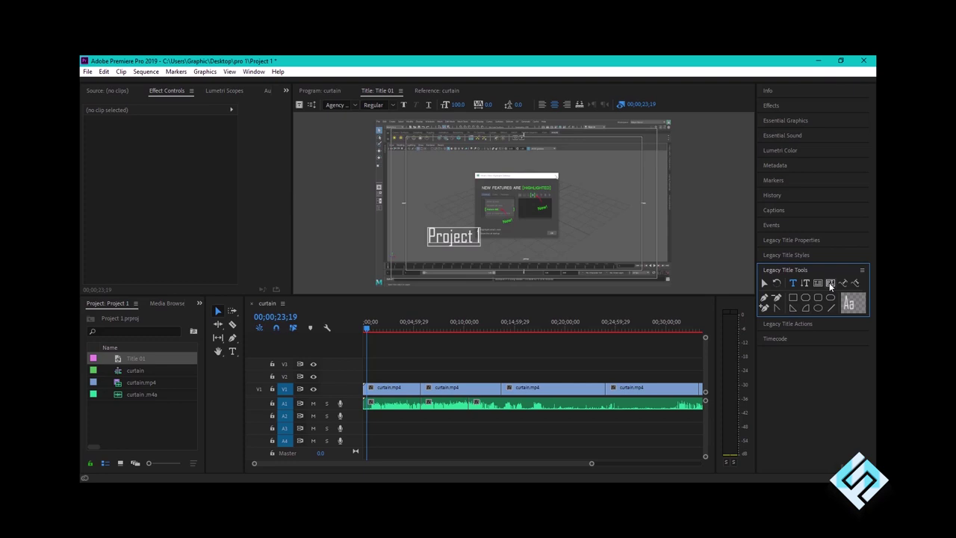
{"action": "left_click", "coordinate": [764, 284]}
{"action": "left_click", "coordinate": [454, 237]}
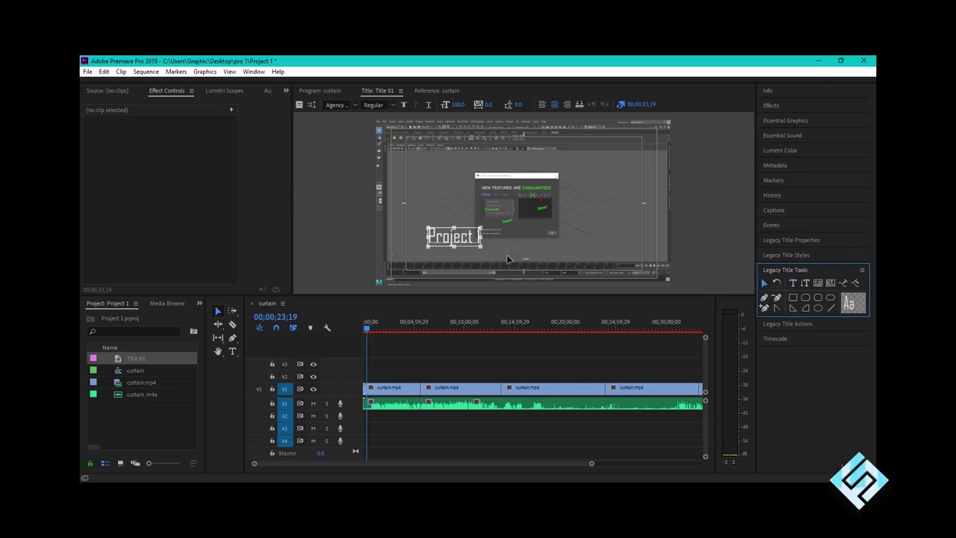
{"action": "left_click_drag", "start_coordinate": [456, 237], "coordinate": [504, 250]}
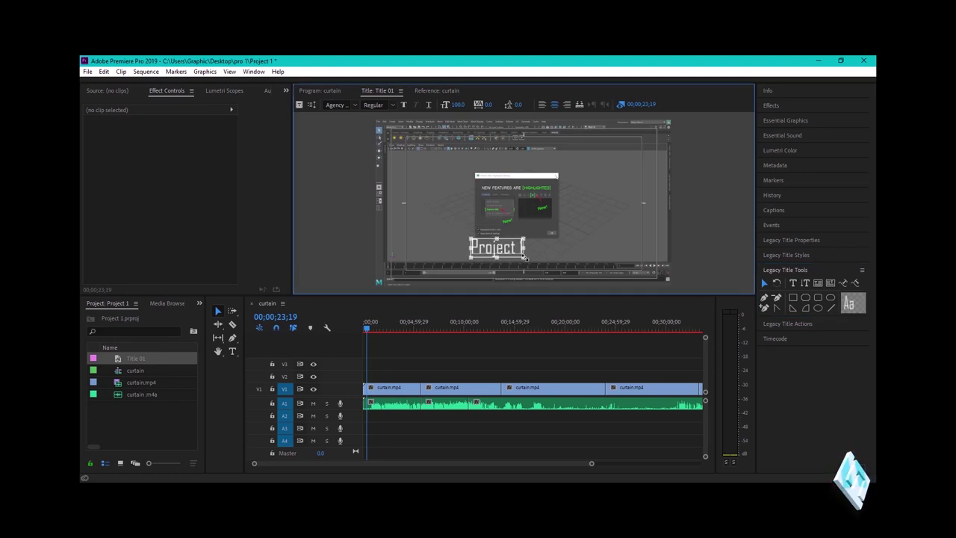
{"action": "mouse_move", "coordinate": [525, 258]}
{"action": "left_mouse_down"}
{"action": "mouse_move", "coordinate": [589, 267]}
{"action": "mouse_move", "coordinate": [532, 254]}
{"action": "left_mouse_up"}
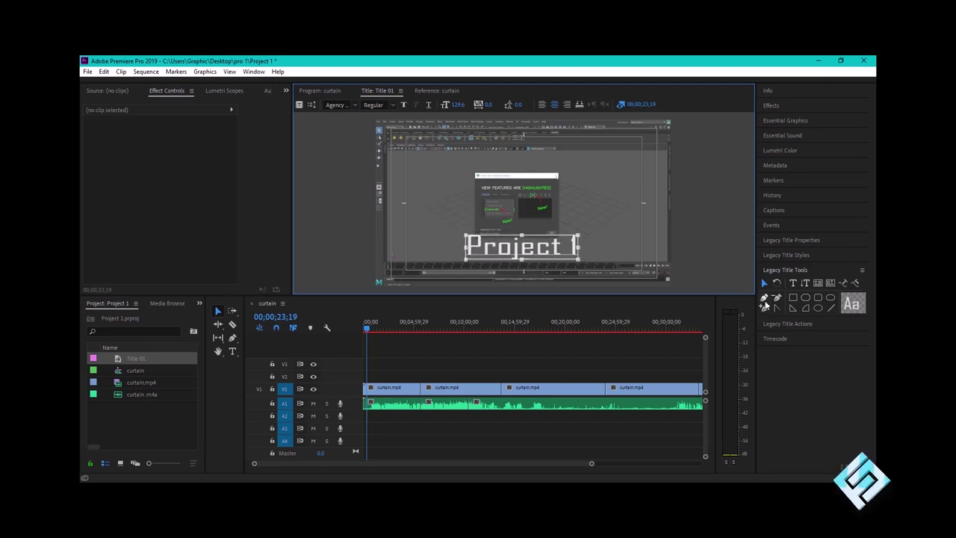
Try several legacy title styles and settle on the blue gradient Arial style for Project 1
{"action": "left_click", "coordinate": [790, 255]}
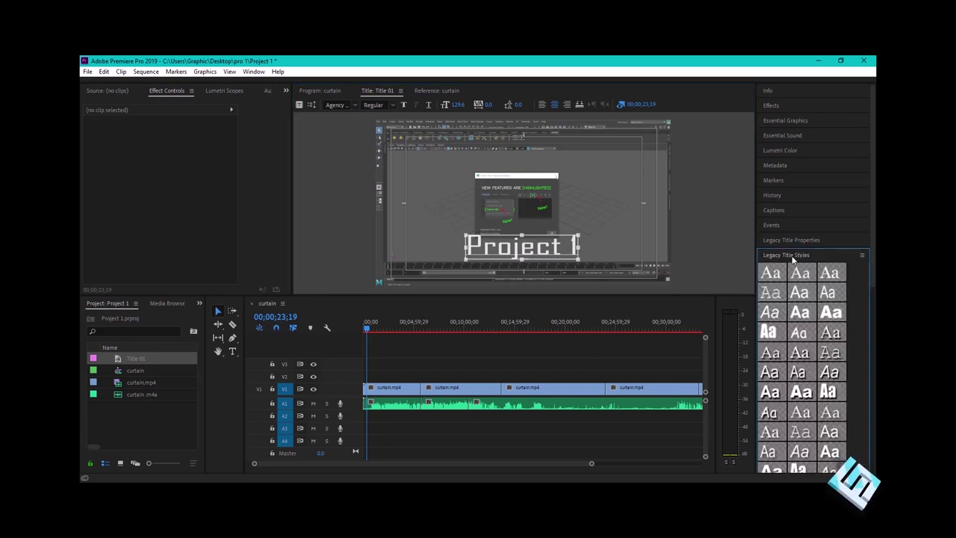
{"action": "scroll", "coordinate": [803, 382], "scroll_direction": "down", "scroll_amount": 2}
{"action": "scroll", "coordinate": [802, 381], "scroll_direction": "down", "scroll_amount": 2}
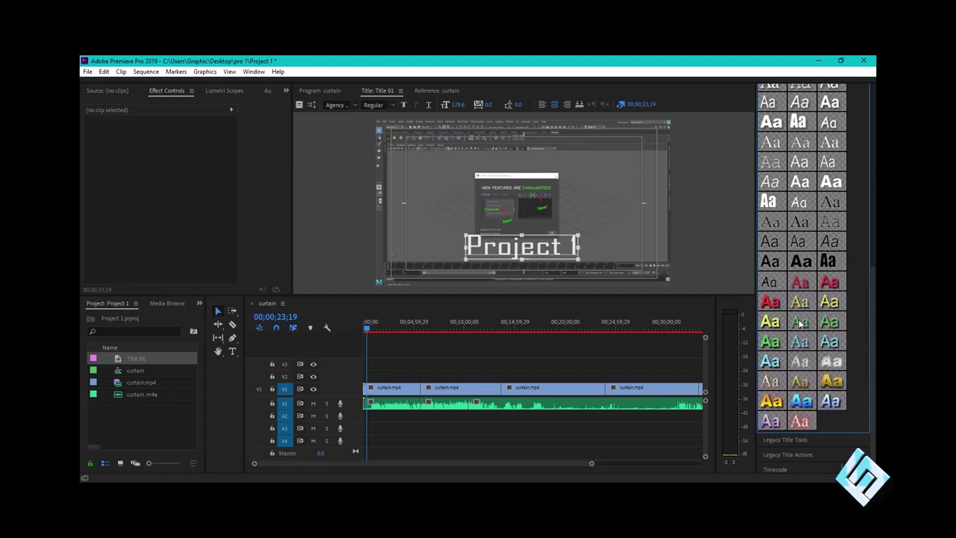
{"action": "scroll", "coordinate": [794, 360], "scroll_direction": "down", "scroll_amount": 2}
{"action": "scroll", "coordinate": [780, 381], "scroll_direction": "down", "scroll_amount": 2}
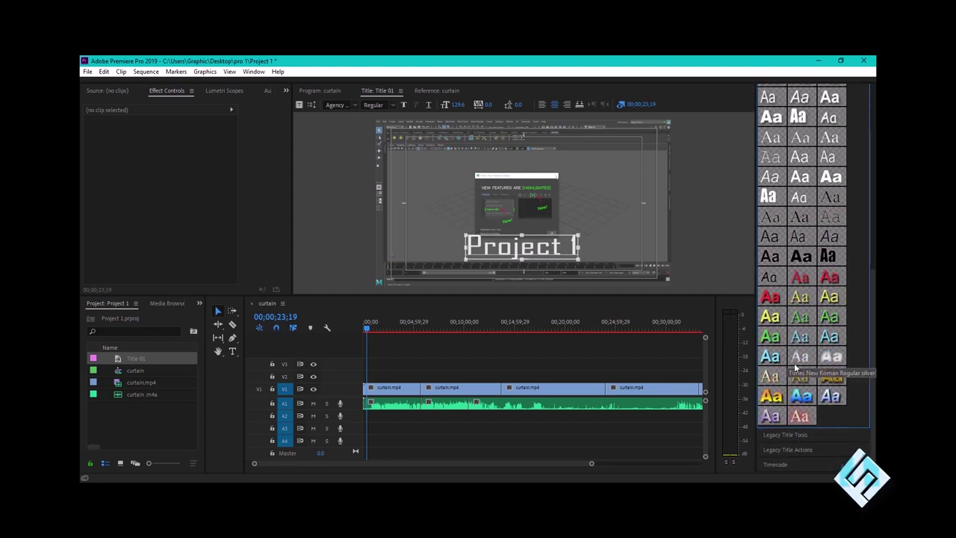
{"action": "left_click", "coordinate": [802, 395]}
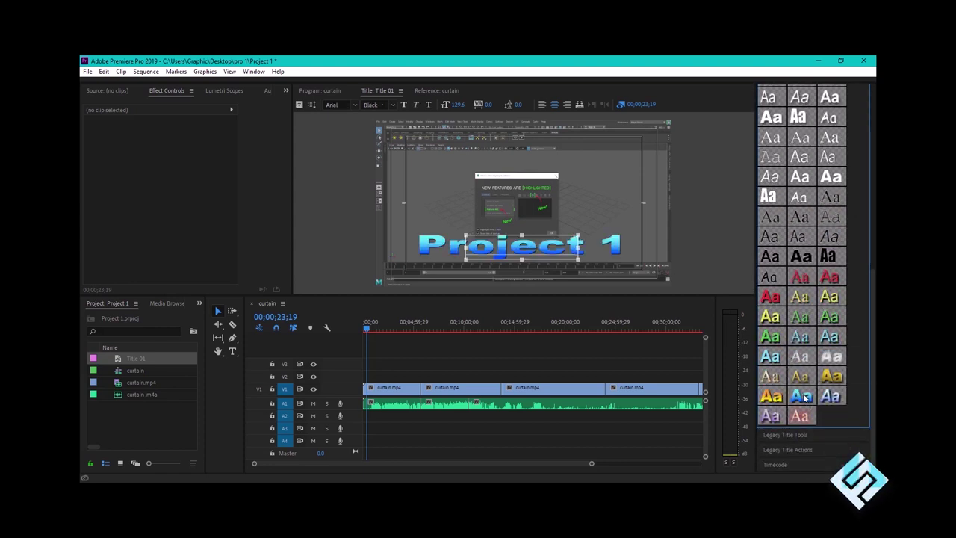
{"action": "left_click", "coordinate": [801, 376]}
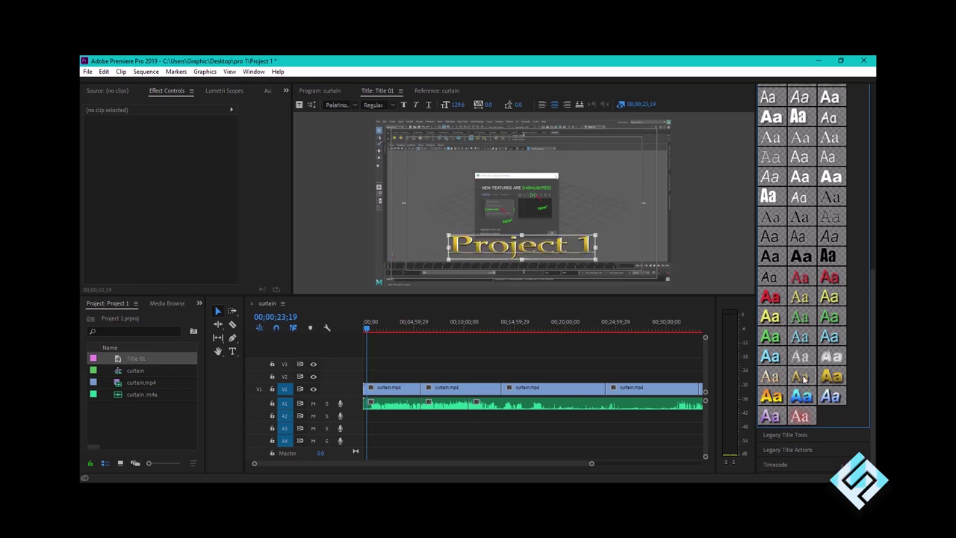
{"action": "left_click", "coordinate": [773, 360]}
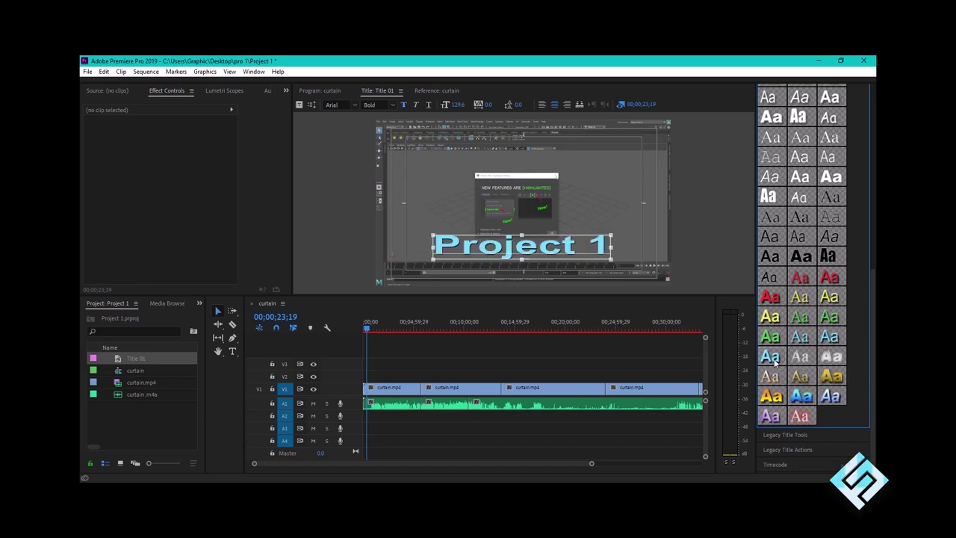
{"action": "left_click", "coordinate": [771, 396]}
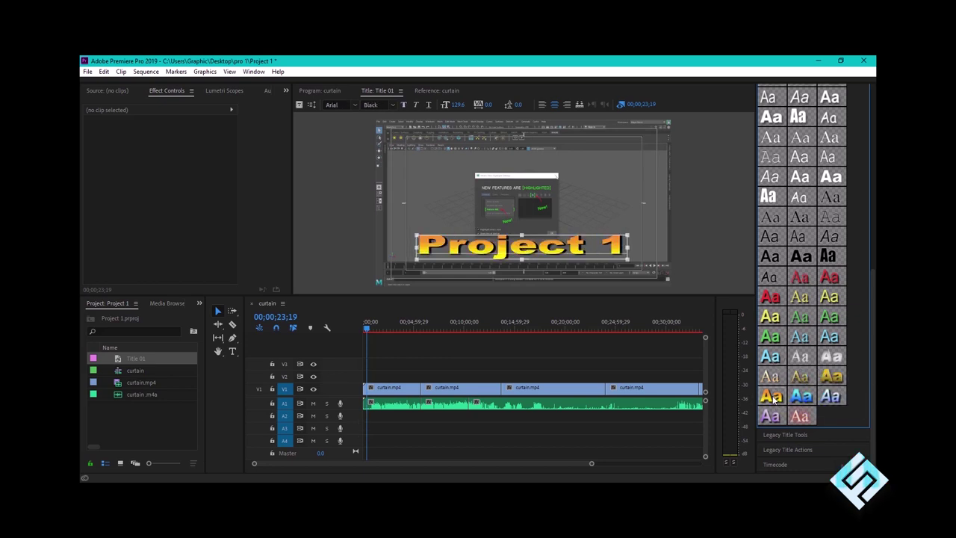
{"action": "left_click", "coordinate": [829, 258]}
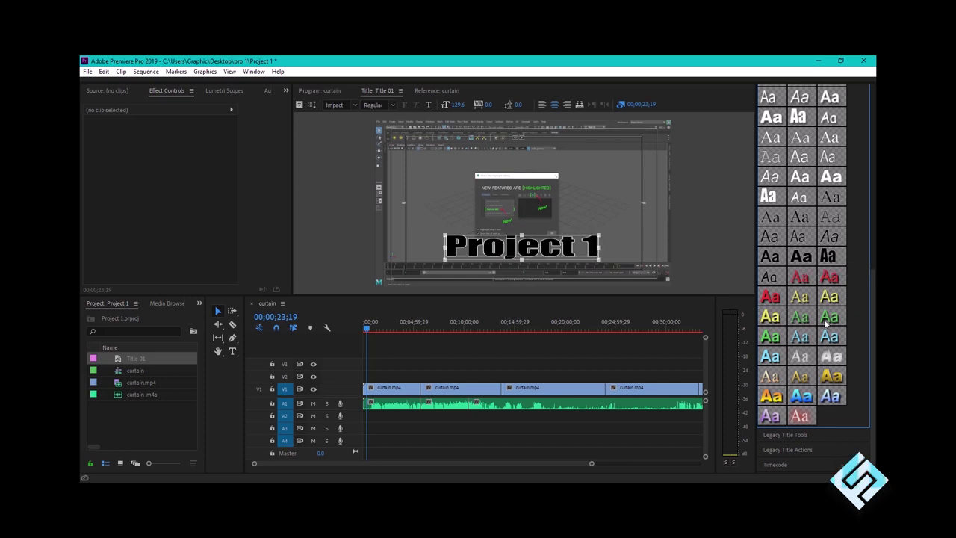
{"action": "left_click", "coordinate": [829, 358]}
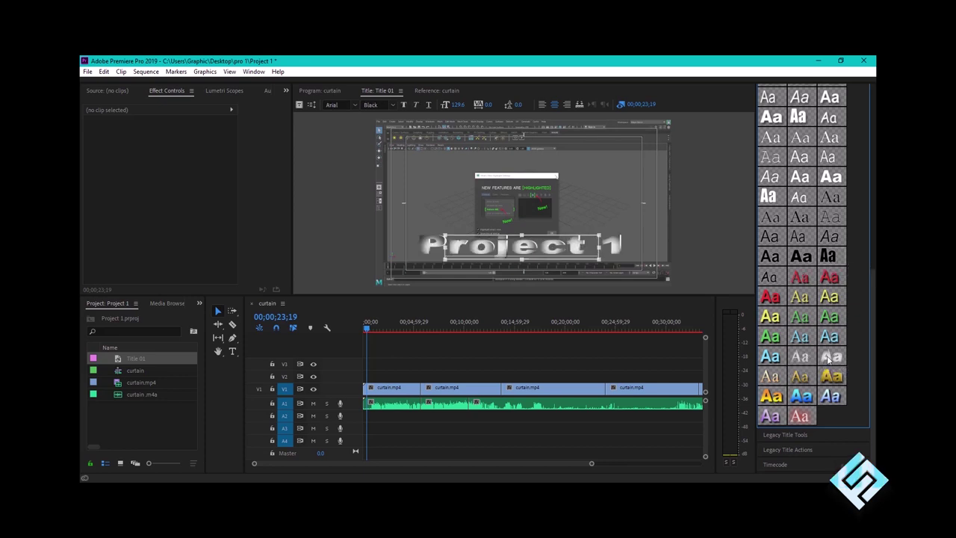
{"action": "left_click", "coordinate": [802, 393]}
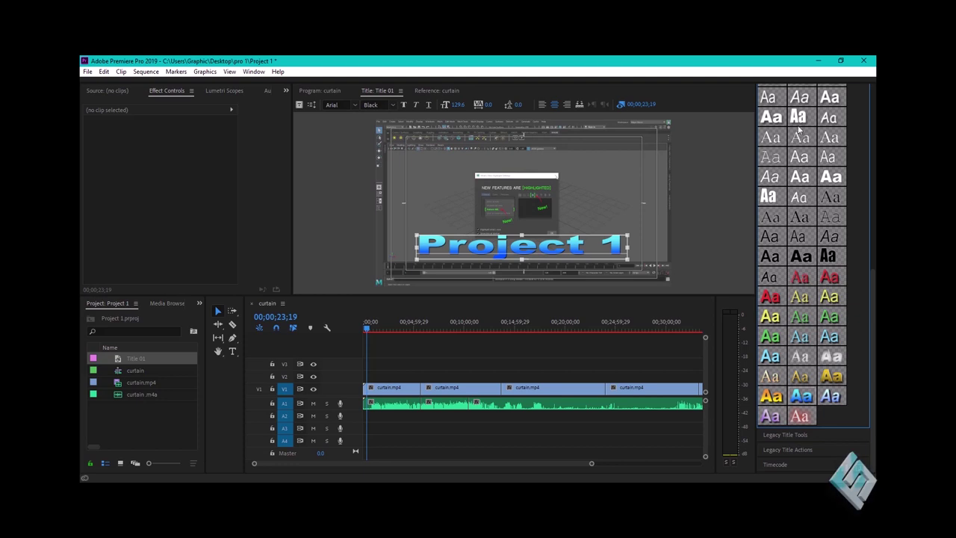
Shrink the Project 1 title by dragging its text box corner, then return to the curtain sequence
{"action": "left_click", "coordinate": [793, 434]}
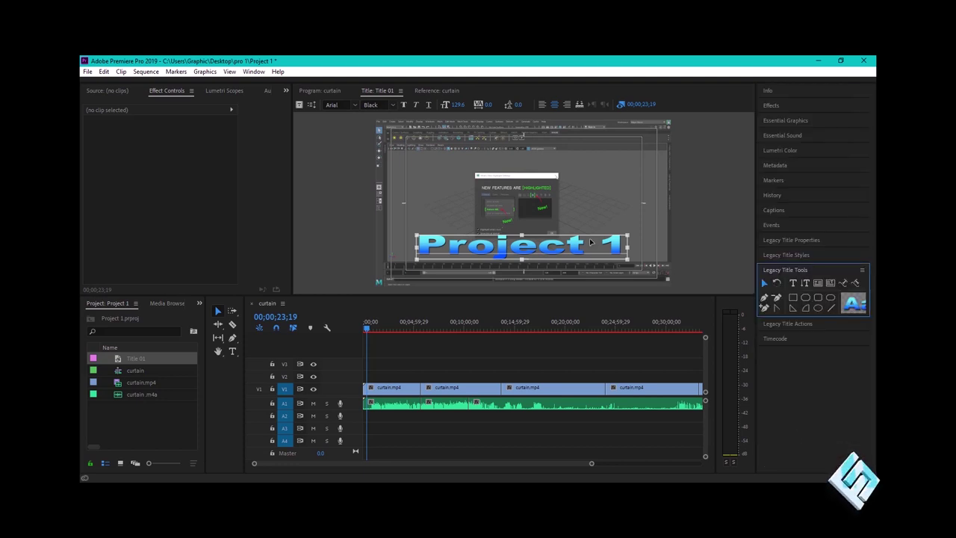
{"action": "mouse_move", "coordinate": [627, 236]}
{"action": "left_mouse_down"}
{"action": "mouse_move", "coordinate": [501, 246]}
{"action": "mouse_move", "coordinate": [509, 250]}
{"action": "left_mouse_up"}
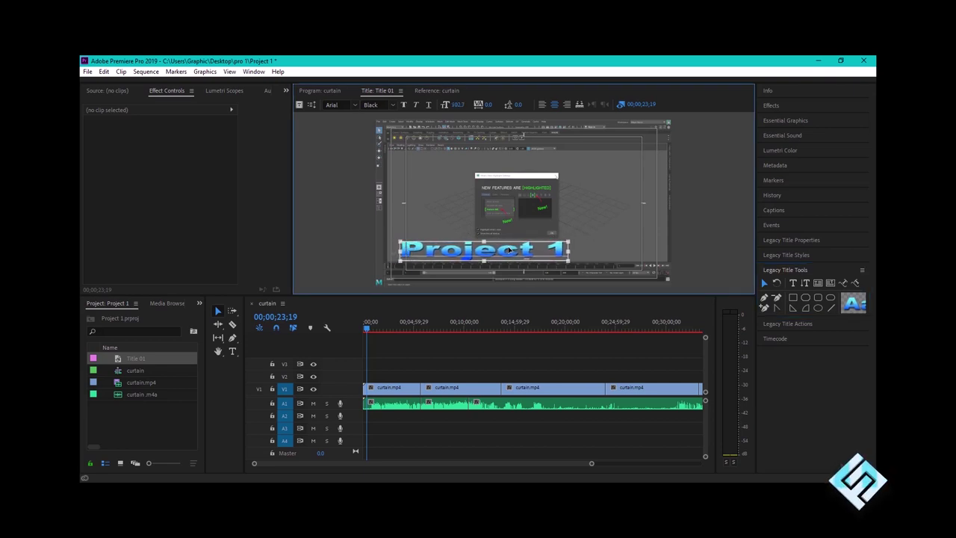
{"action": "left_click", "coordinate": [497, 326]}
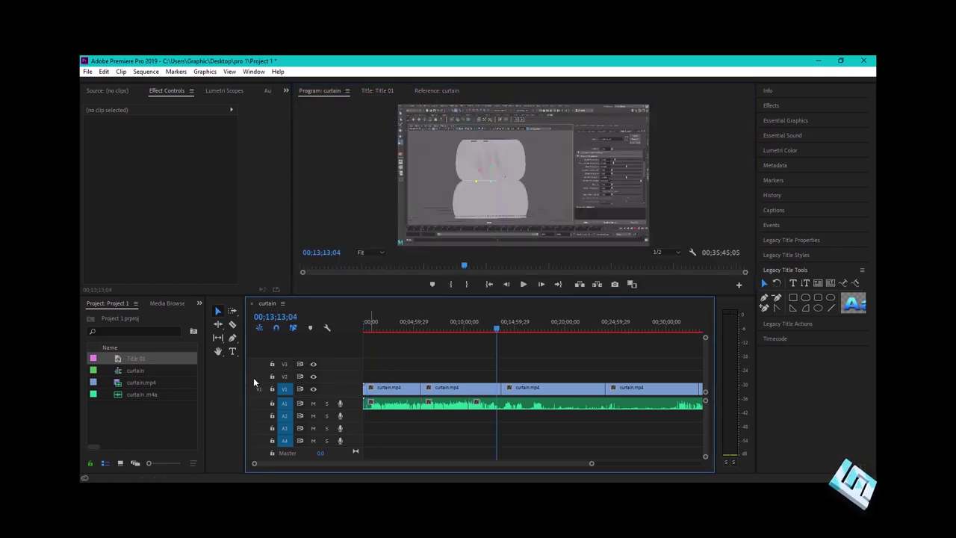
Drag Title 01 from the Project panel onto V2 of the curtain sequence and zoom in
{"action": "left_click", "coordinate": [138, 360]}
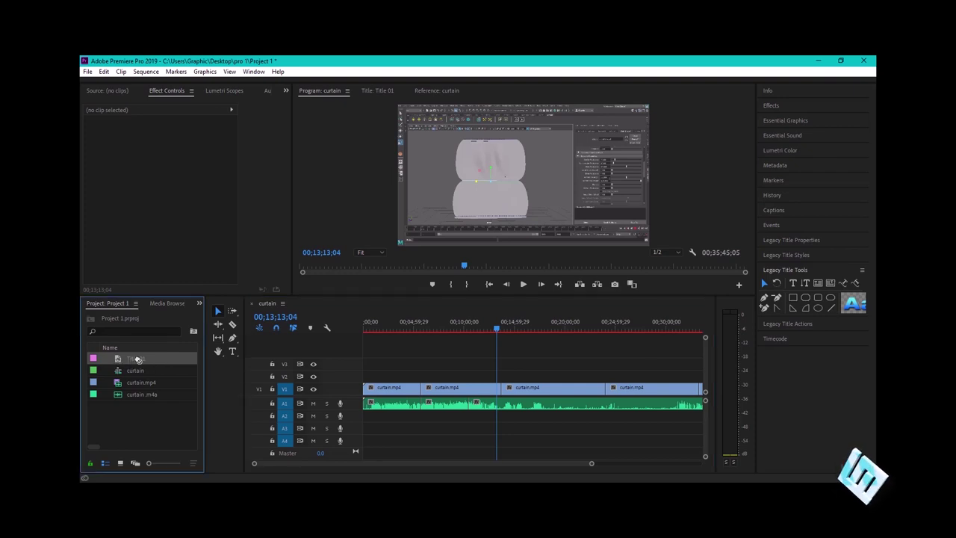
{"action": "left_click_drag", "start_coordinate": [137, 359], "coordinate": [412, 389]}
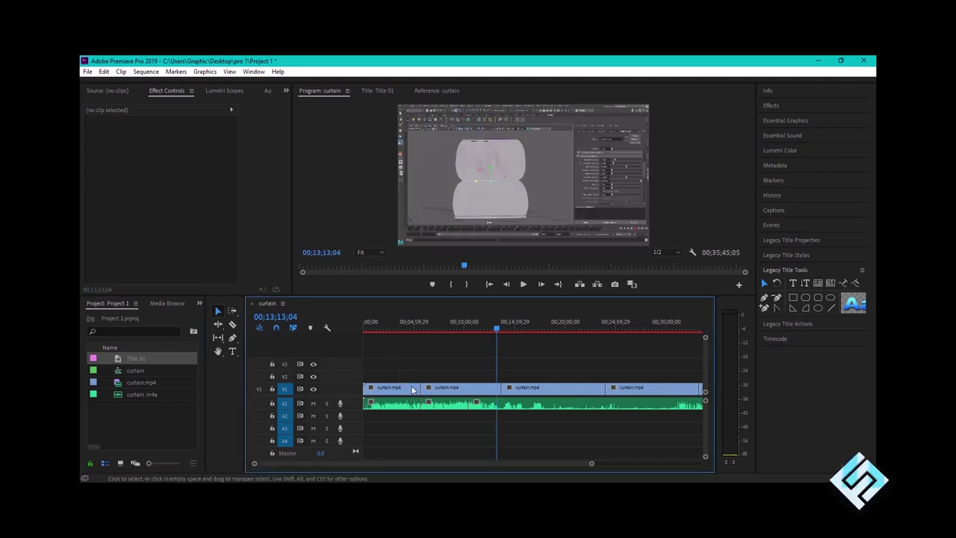
{"action": "key", "text": "equal"}
{"action": "key", "text": "equal"}
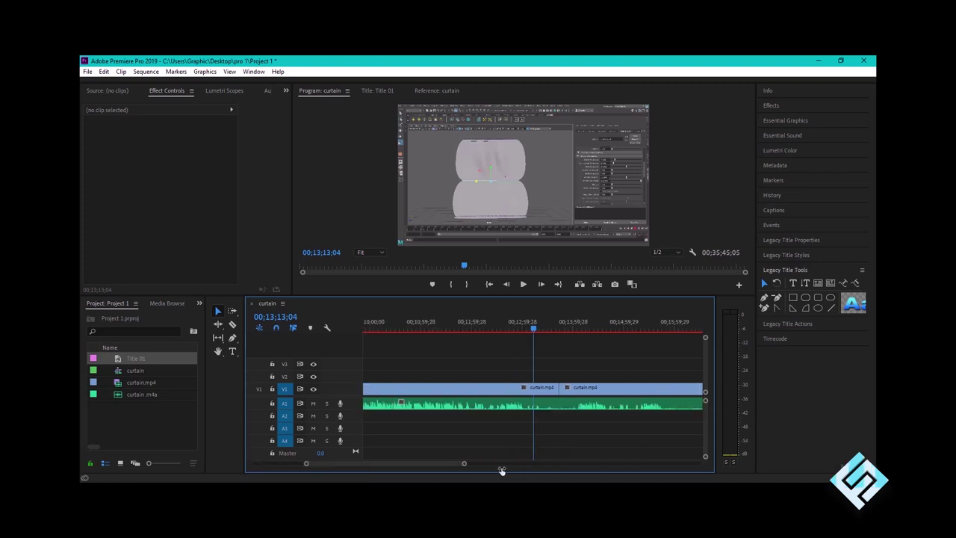
{"action": "mouse_move", "coordinate": [425, 464]}
{"action": "left_mouse_down"}
{"action": "mouse_move", "coordinate": [377, 465]}
{"action": "mouse_move", "coordinate": [504, 464]}
{"action": "left_mouse_up"}
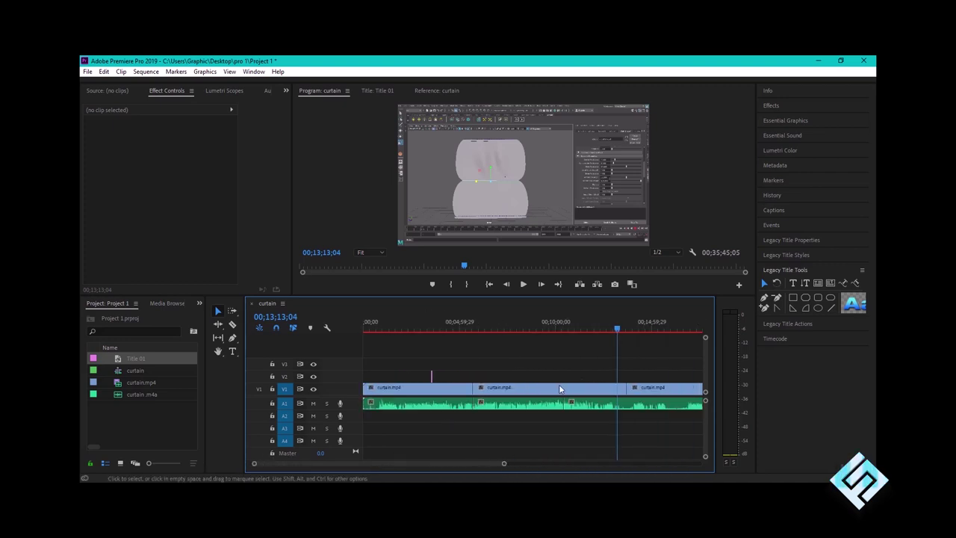
Move and trim Title 01 on V2 so it starts at 00;00;00;00 above curtain.mp4
{"action": "left_click_drag", "start_coordinate": [596, 329], "coordinate": [433, 337]}
{"action": "left_click_drag", "start_coordinate": [503, 464], "coordinate": [399, 466]}
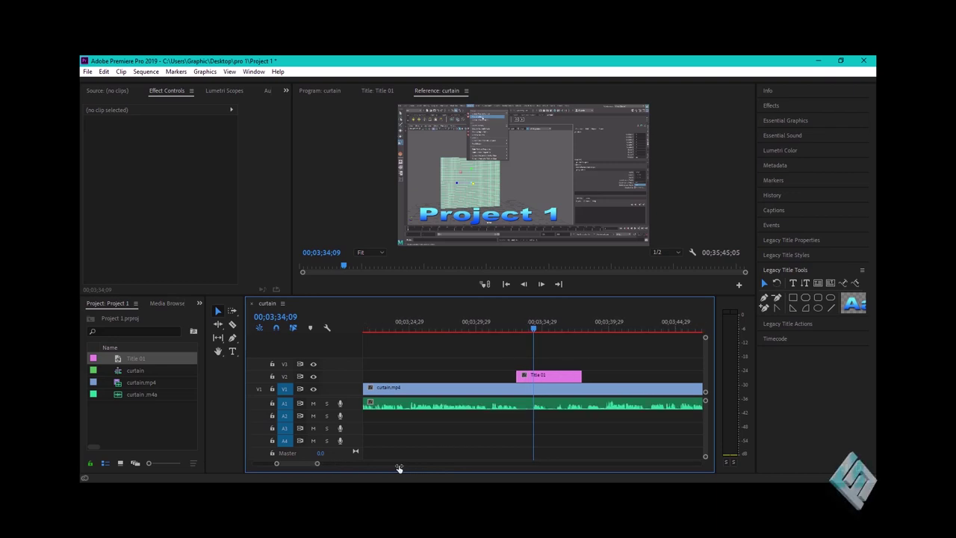
{"action": "mouse_move", "coordinate": [529, 380]}
{"action": "left_mouse_down"}
{"action": "mouse_move", "coordinate": [418, 379]}
{"action": "mouse_move", "coordinate": [666, 376]}
{"action": "left_mouse_up"}
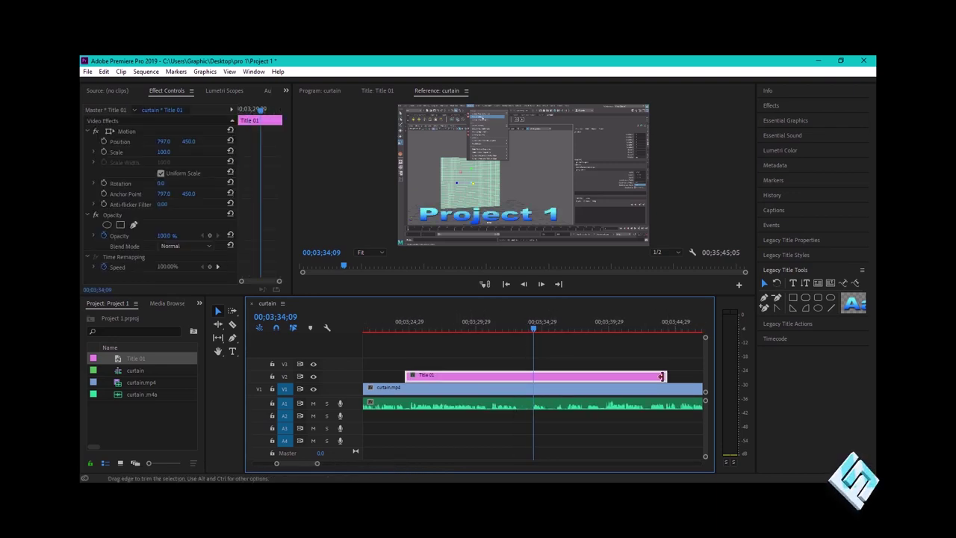
{"action": "left_click_drag", "start_coordinate": [317, 463], "coordinate": [396, 463]}
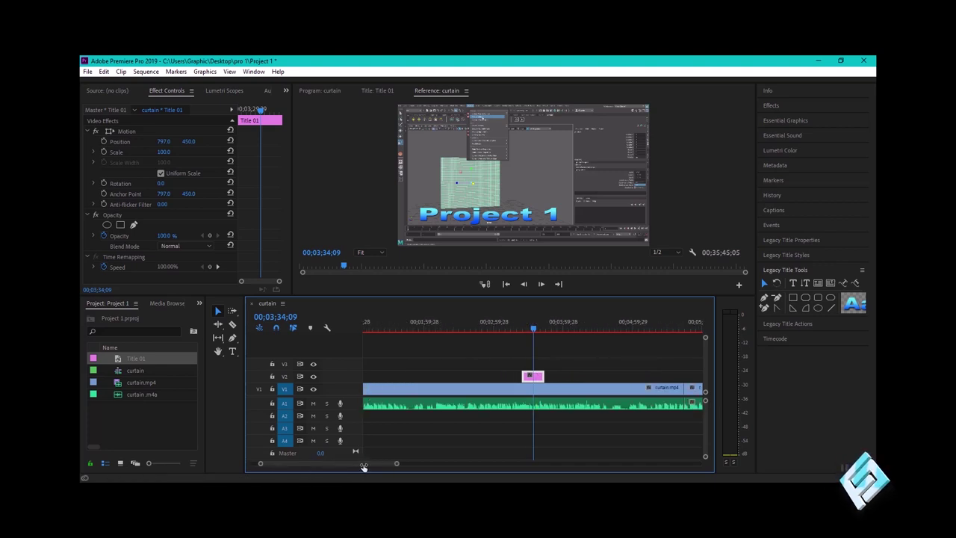
{"action": "left_click_drag", "start_coordinate": [523, 376], "coordinate": [364, 376]}
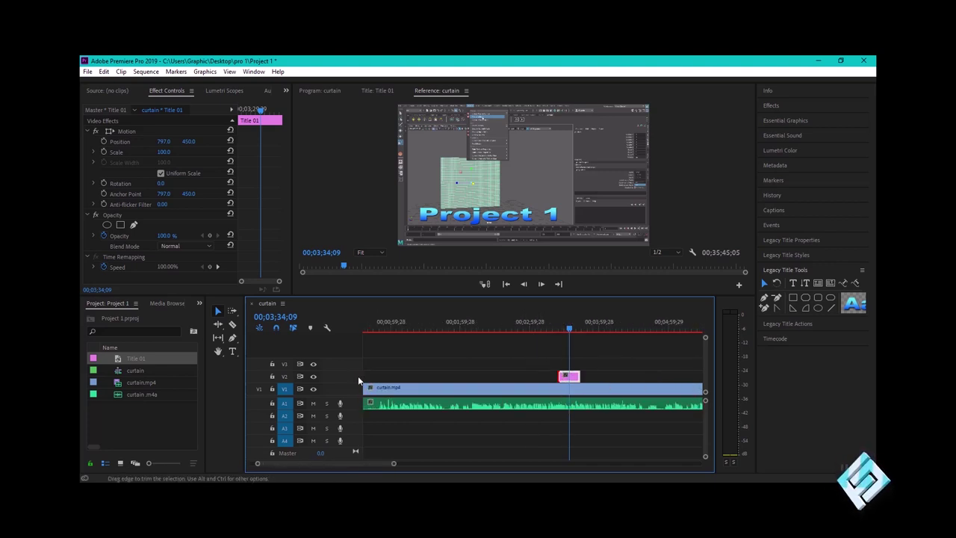
{"action": "left_click_drag", "start_coordinate": [395, 465], "coordinate": [433, 465]}
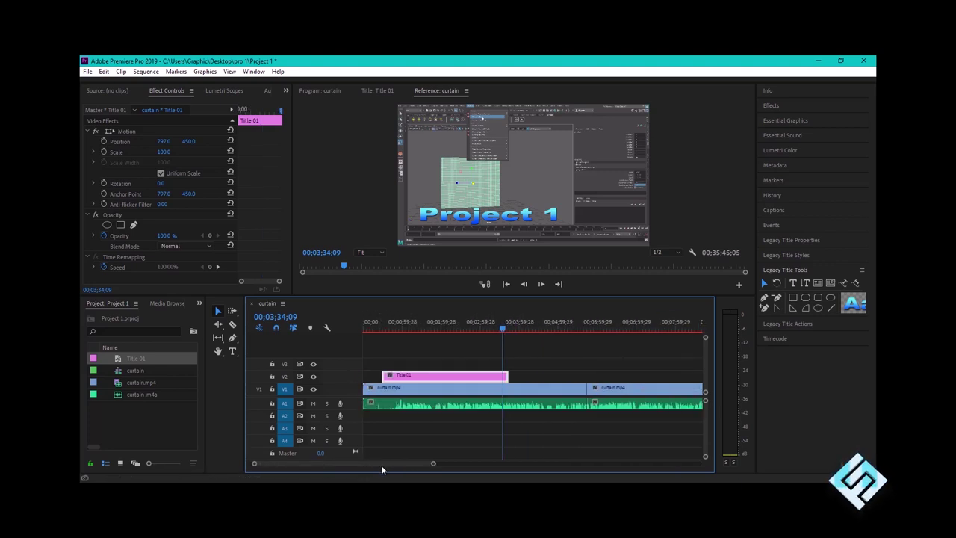
{"action": "left_click_drag", "start_coordinate": [441, 378], "coordinate": [423, 378]}
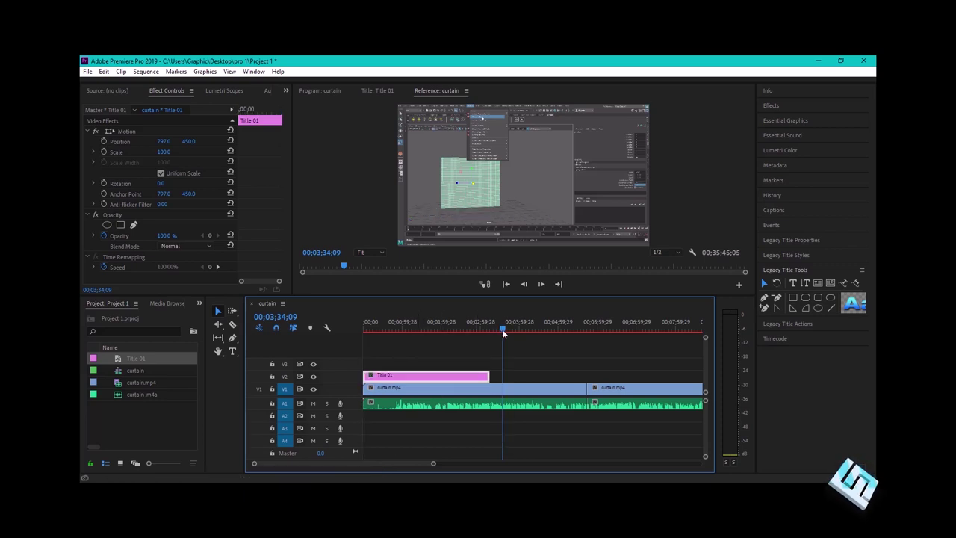
{"action": "left_click_drag", "start_coordinate": [490, 326], "coordinate": [359, 338]}
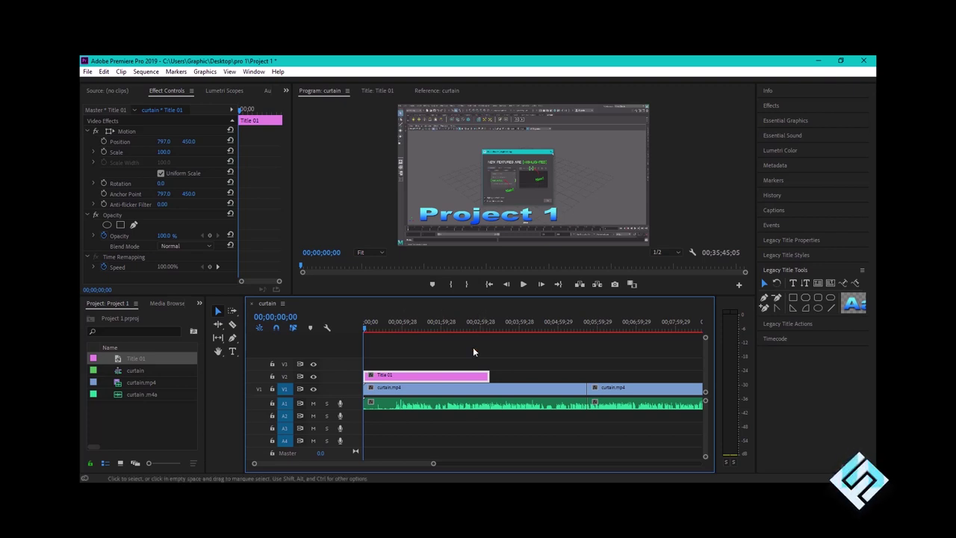
{"action": "left_click_drag", "start_coordinate": [488, 376], "coordinate": [399, 375]}
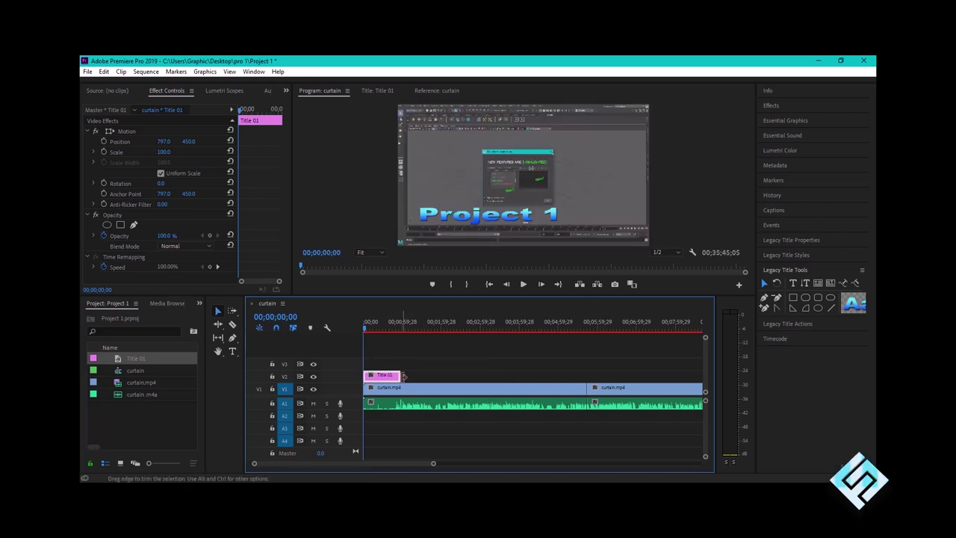
Preview the sequence opening with the shortened Project 1 title clip
{"action": "left_click", "coordinate": [366, 326]}
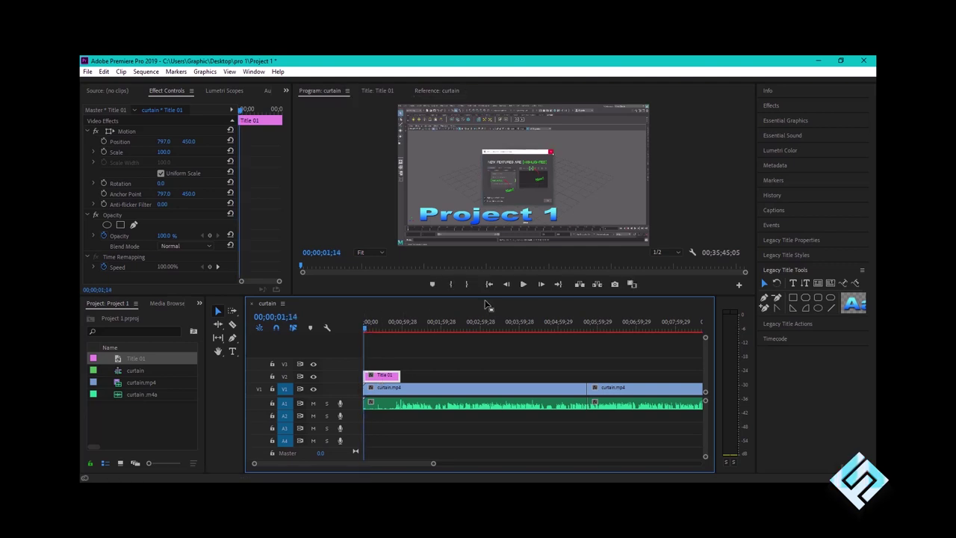
{"action": "left_click", "coordinate": [524, 284]}
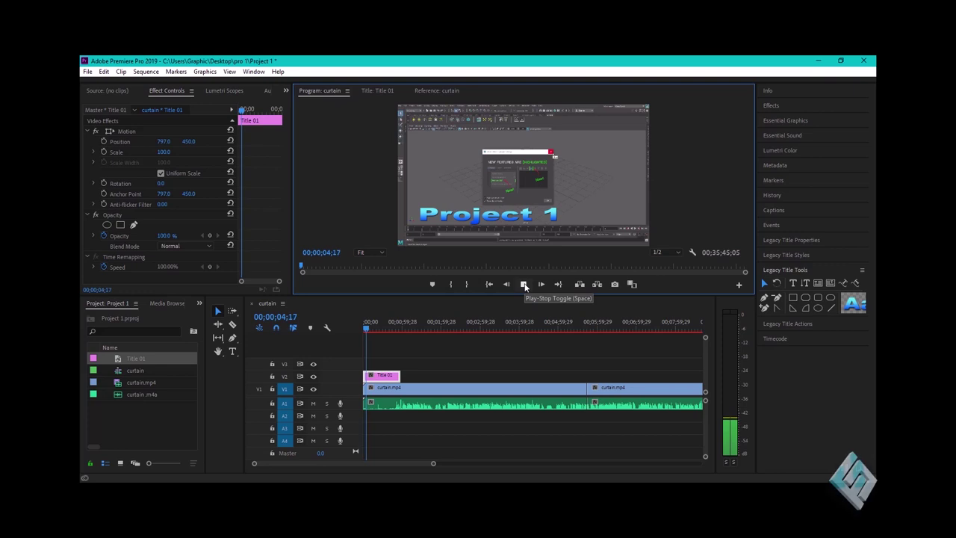
{"action": "left_click", "coordinate": [523, 285]}
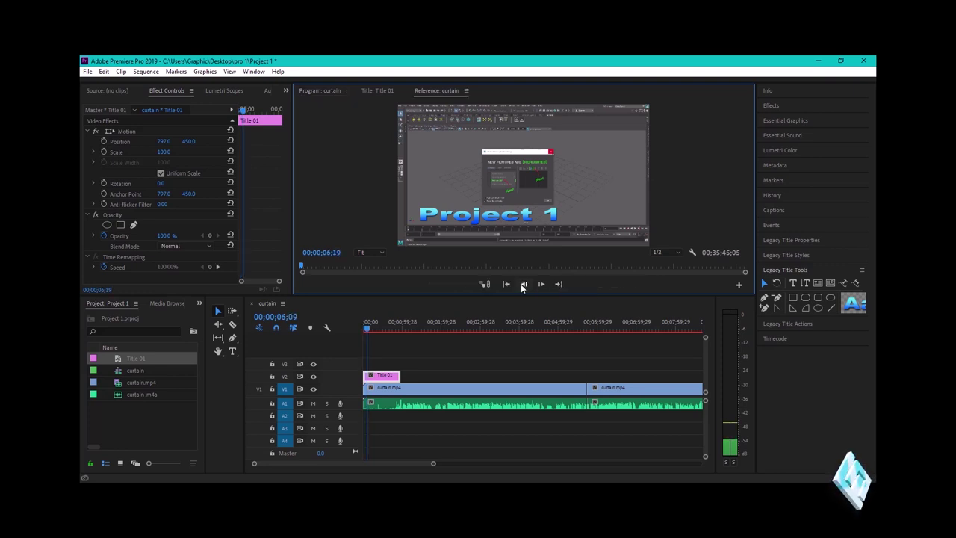
{"action": "left_click", "coordinate": [375, 332]}
{"action": "left_click_drag", "start_coordinate": [376, 332], "coordinate": [417, 335]}
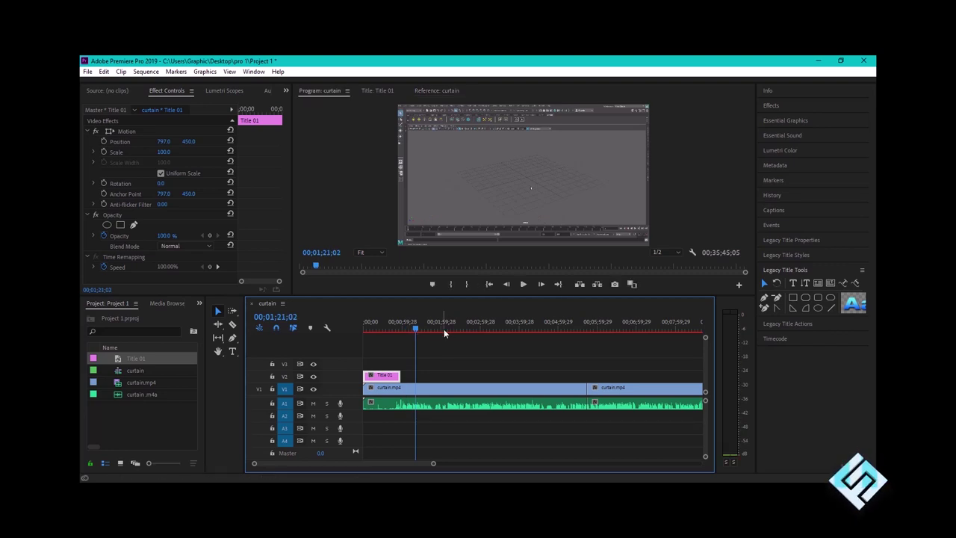
Zoom the timeline out to view the whole curtain sequence
{"action": "key", "text": "equal"}
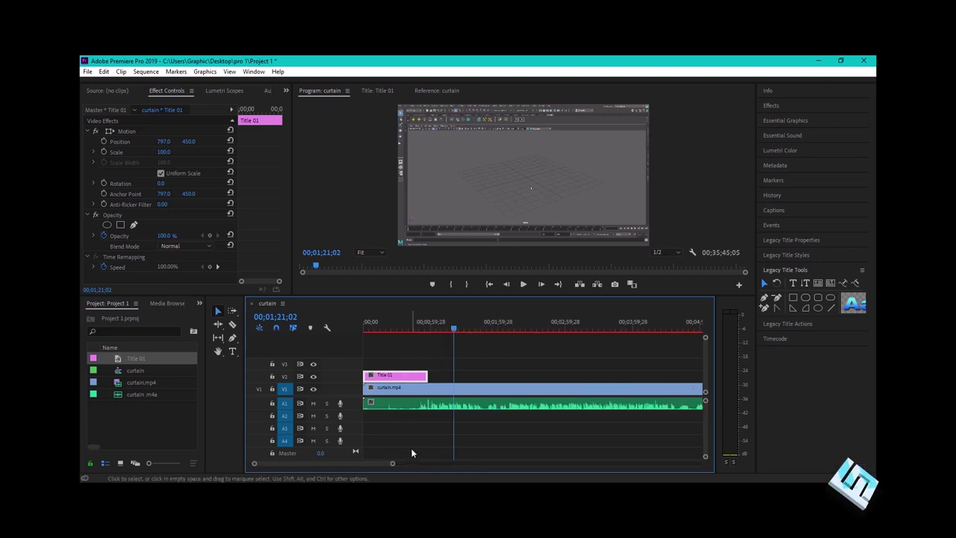
{"action": "left_click_drag", "start_coordinate": [392, 463], "coordinate": [438, 464]}
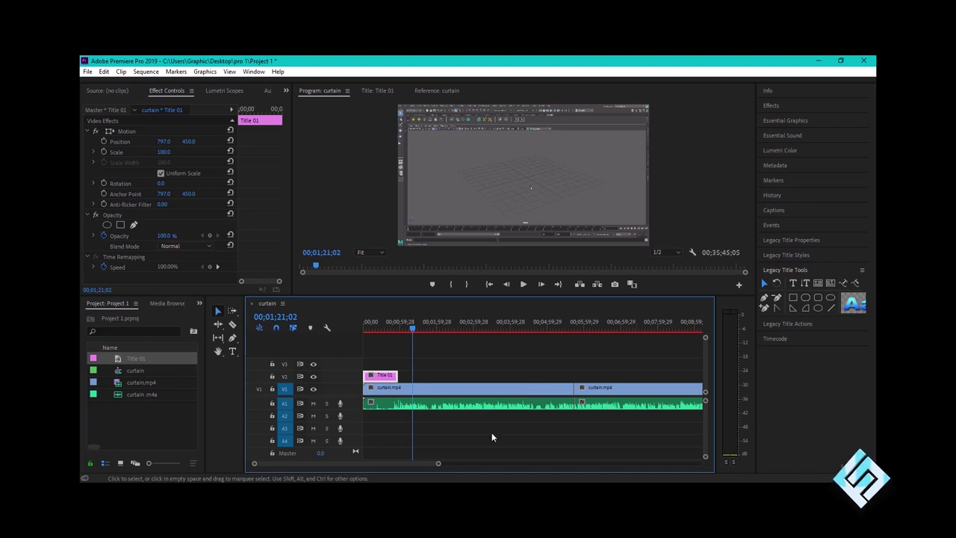
{"action": "left_click_drag", "start_coordinate": [438, 463], "coordinate": [596, 463]}
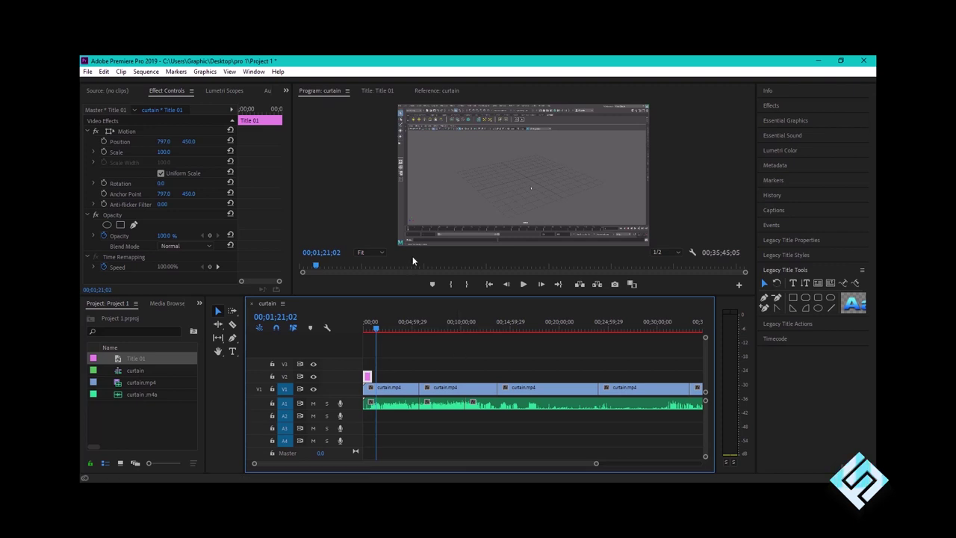
{"action": "left_click", "coordinate": [88, 72]}
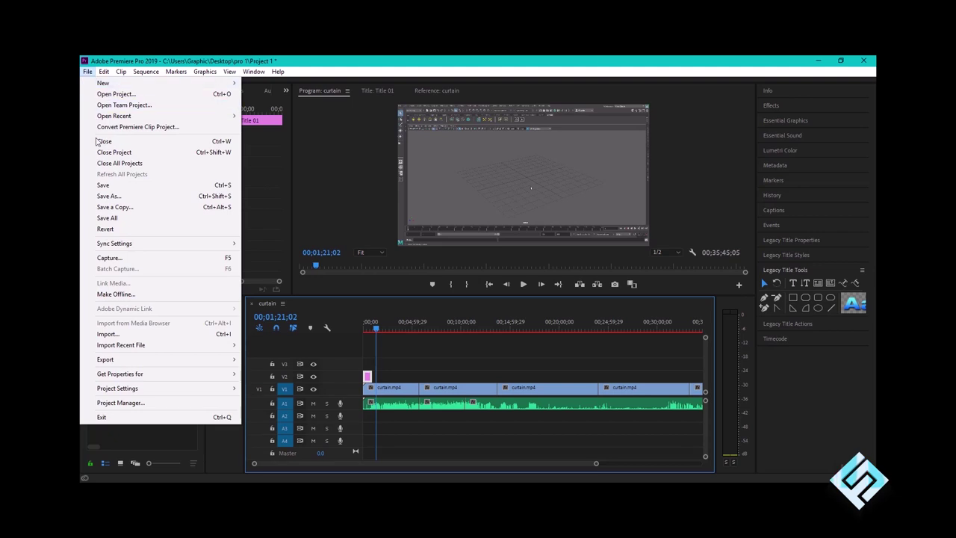
Bring up the Export Settings dialog with Ctrl+M instead of the File menu
{"action": "mouse_move", "coordinate": [128, 361]}
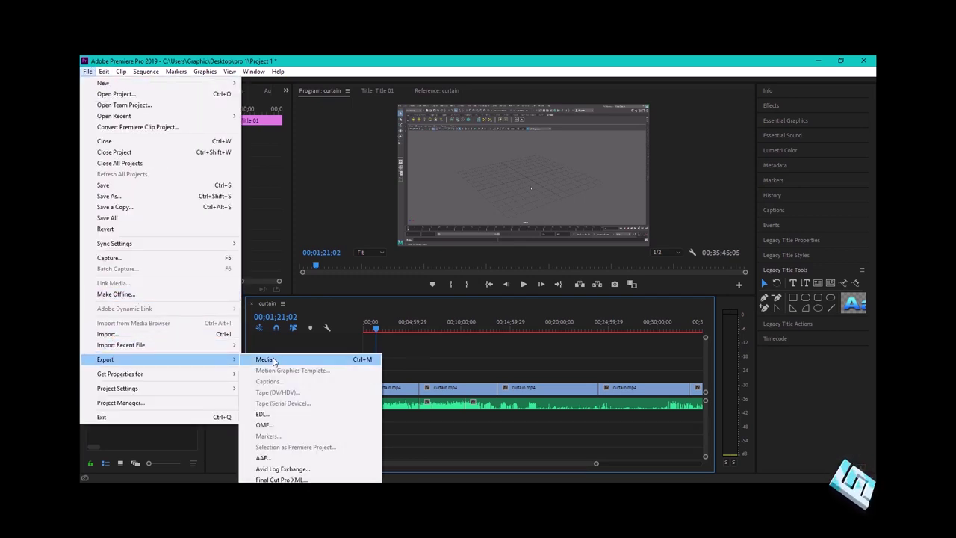
{"action": "left_click", "coordinate": [323, 348]}
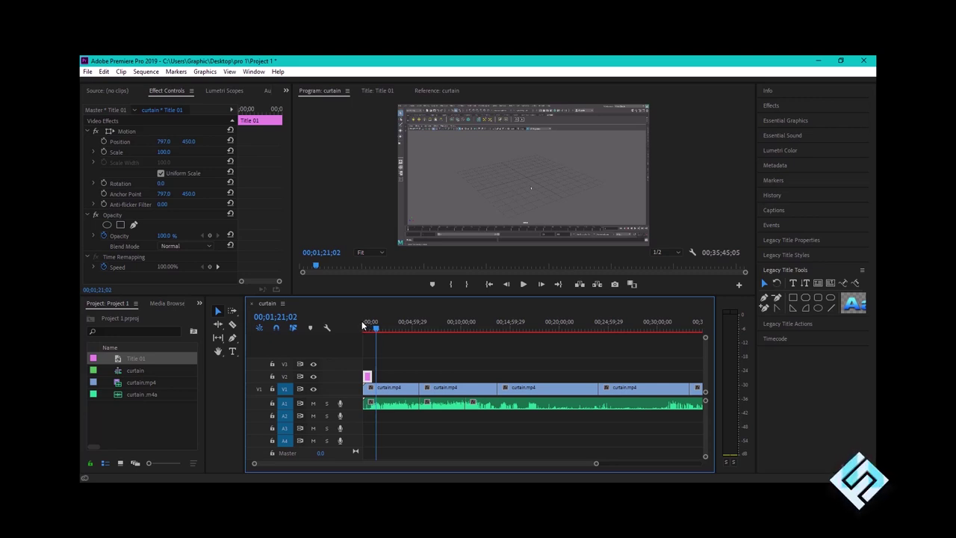
{"action": "key", "text": "ctrl+m"}
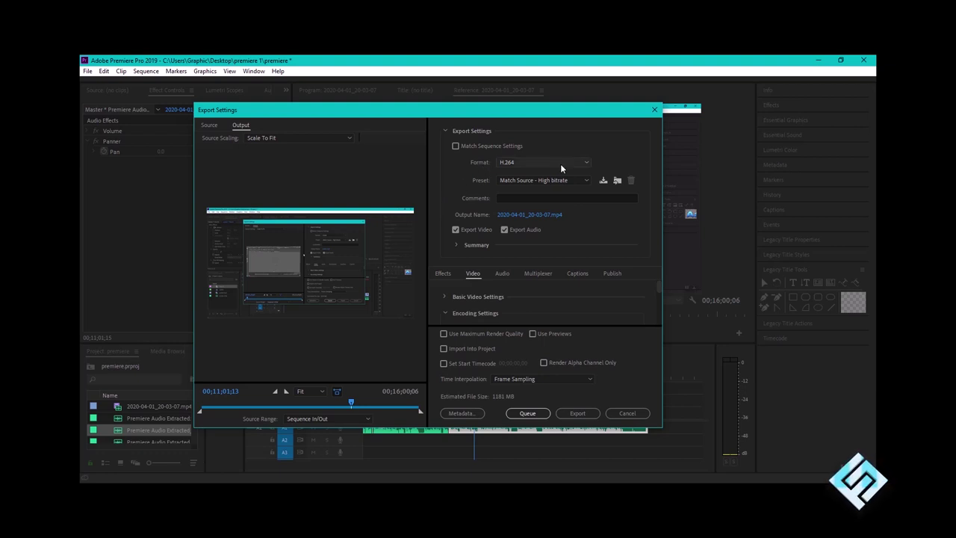
Keep the H.264 format and the Match Source - High bitrate preset for the export
{"action": "left_click", "coordinate": [580, 165]}
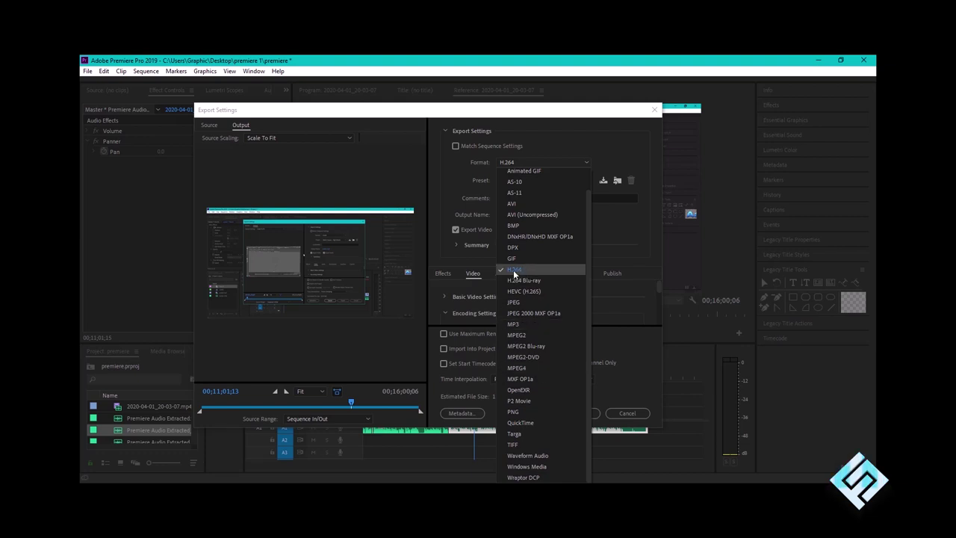
{"action": "left_click", "coordinate": [613, 219]}
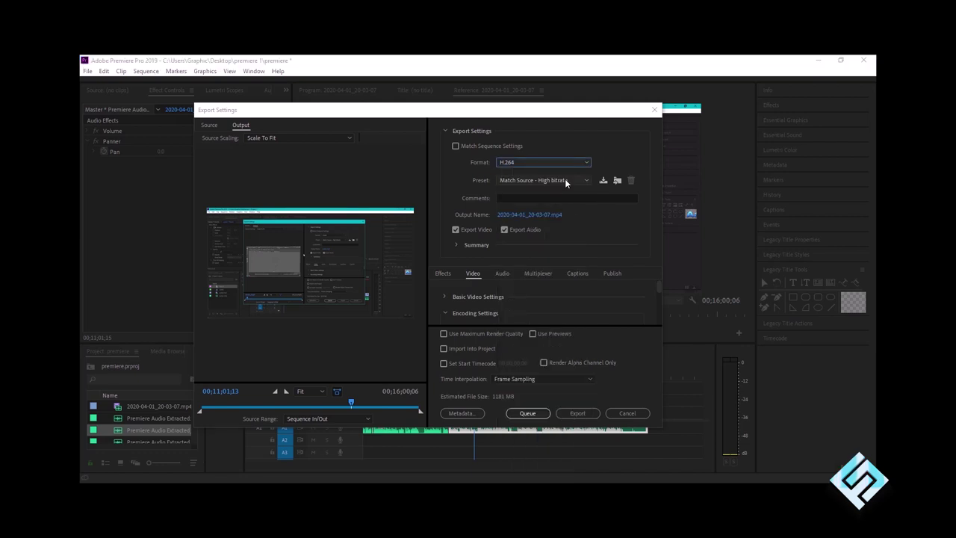
{"action": "left_click", "coordinate": [574, 180]}
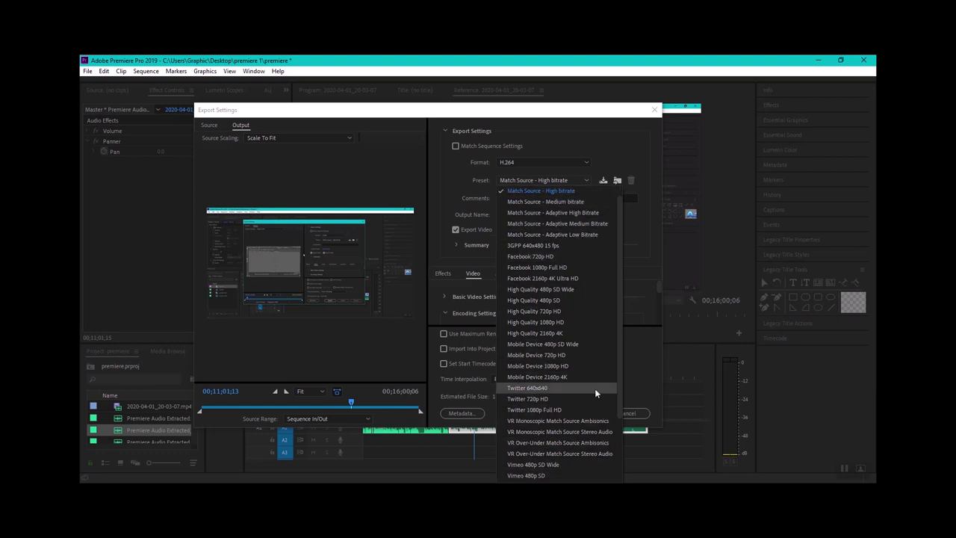
{"action": "scroll", "coordinate": [546, 449], "scroll_direction": "down", "scroll_amount": 3}
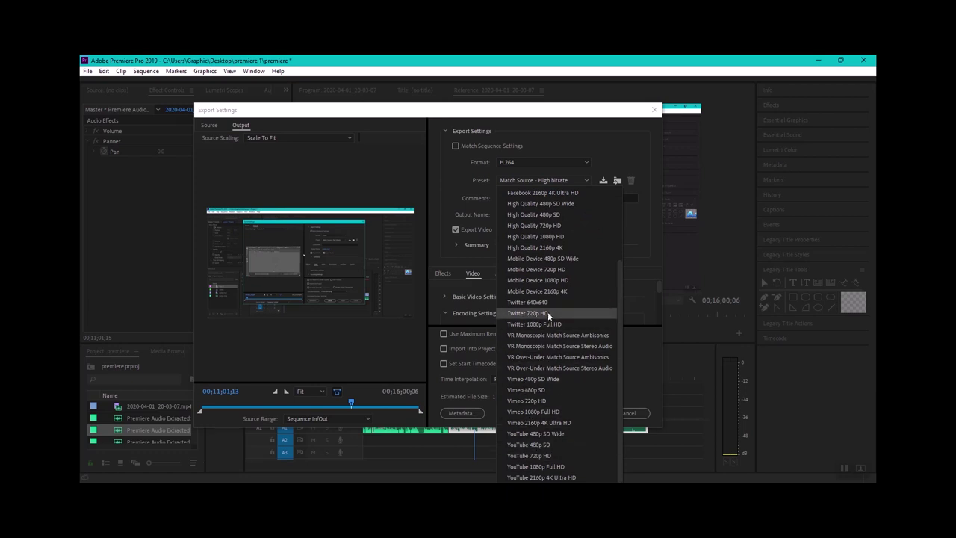
{"action": "scroll", "coordinate": [565, 383], "scroll_direction": "up", "scroll_amount": 3}
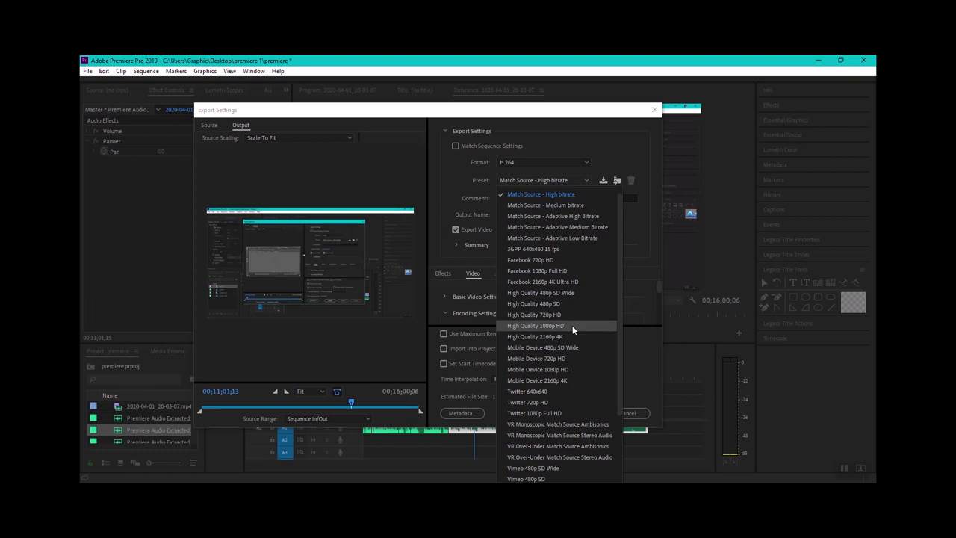
{"action": "left_click_drag", "start_coordinate": [621, 318], "coordinate": [623, 339]}
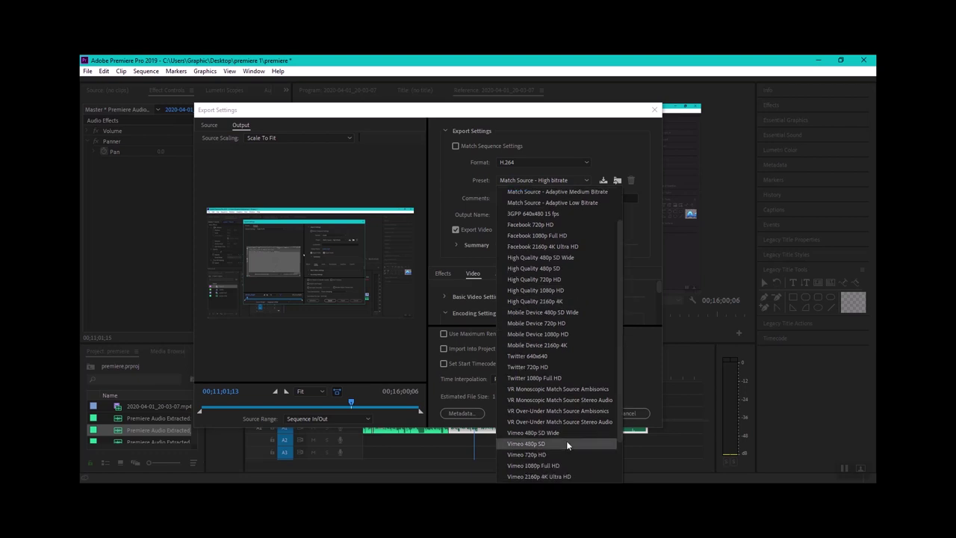
{"action": "scroll", "coordinate": [556, 432], "scroll_direction": "down", "scroll_amount": 3}
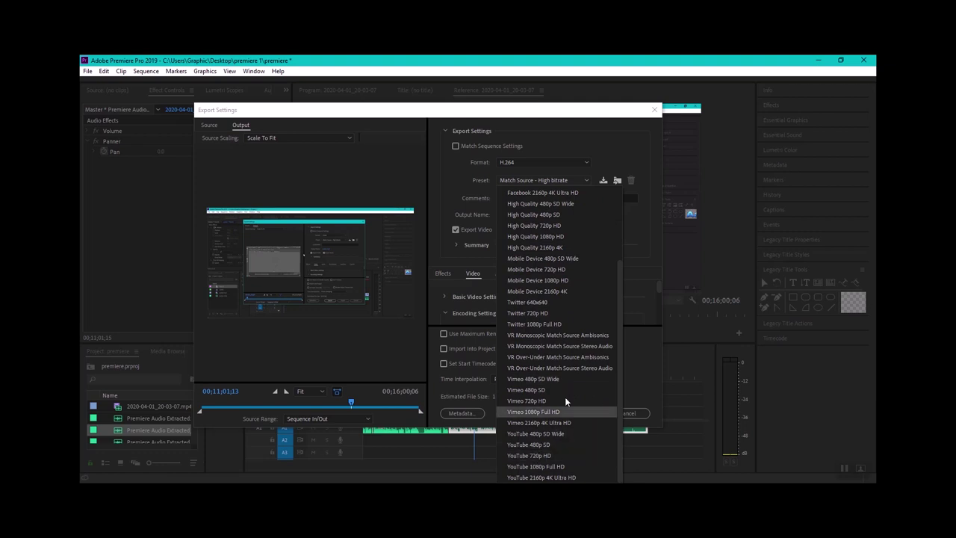
{"action": "scroll", "coordinate": [580, 327], "scroll_direction": "up", "scroll_amount": 3}
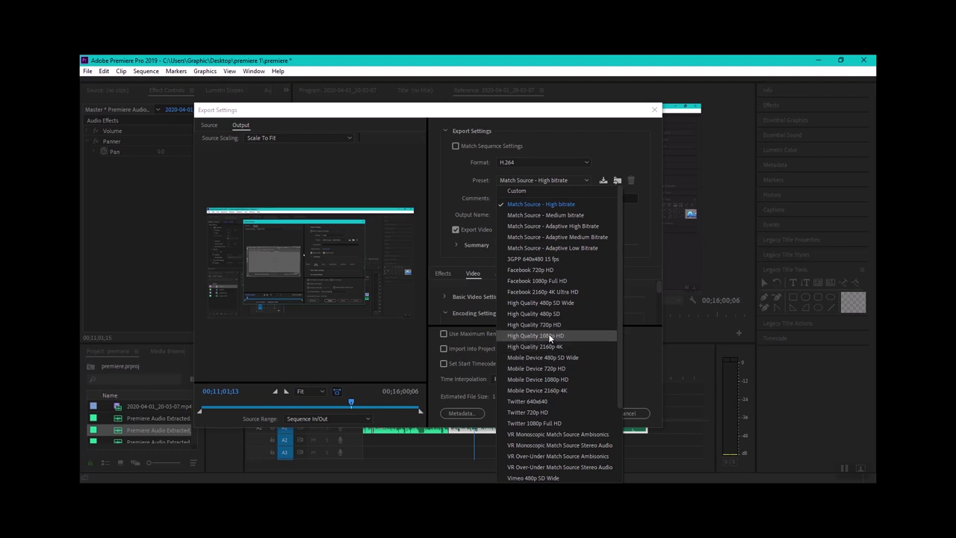
{"action": "left_click", "coordinate": [538, 203]}
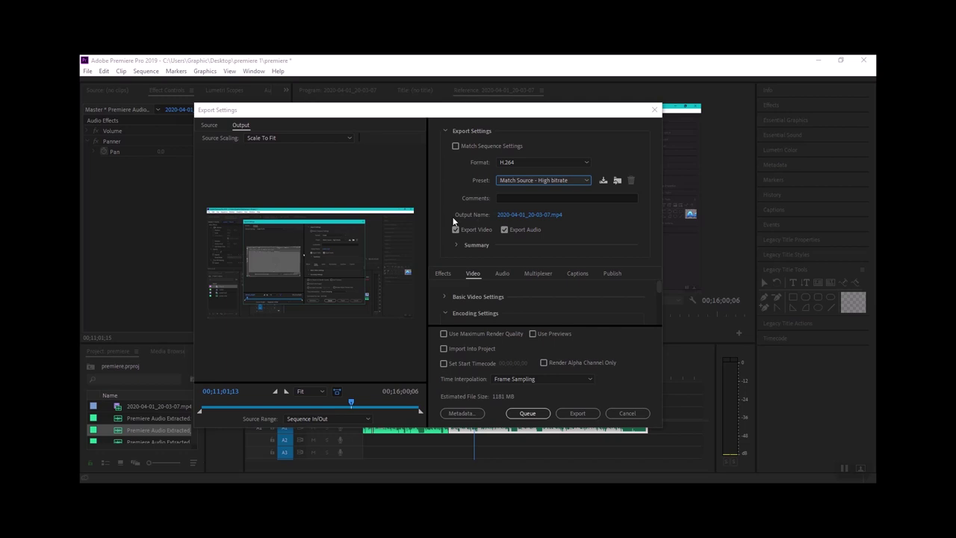
{"action": "left_click", "coordinate": [528, 215]}
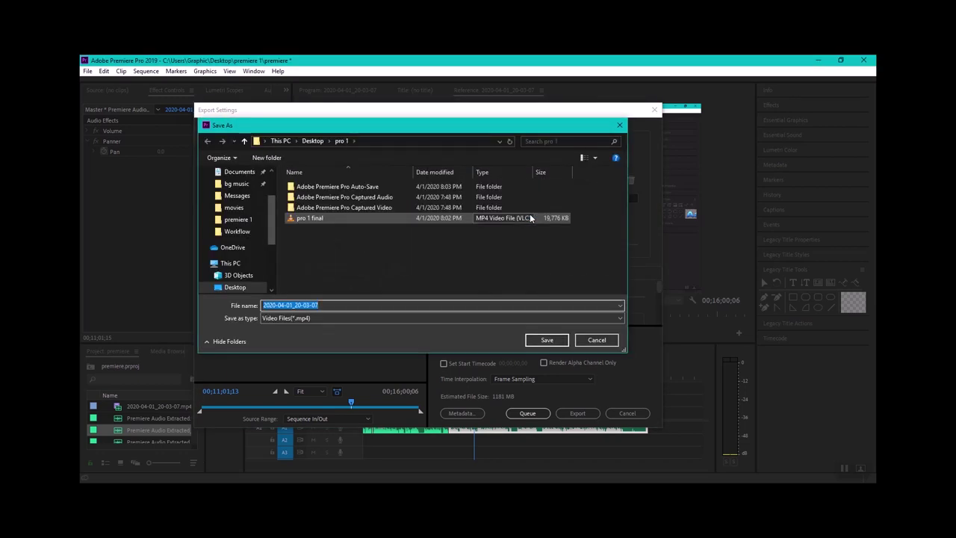
Save the output as pro 1 final.mp4 in Desktop's pro 1 folder, replacing the existing file
{"action": "scroll", "coordinate": [274, 186], "scroll_direction": "up", "scroll_amount": 2}
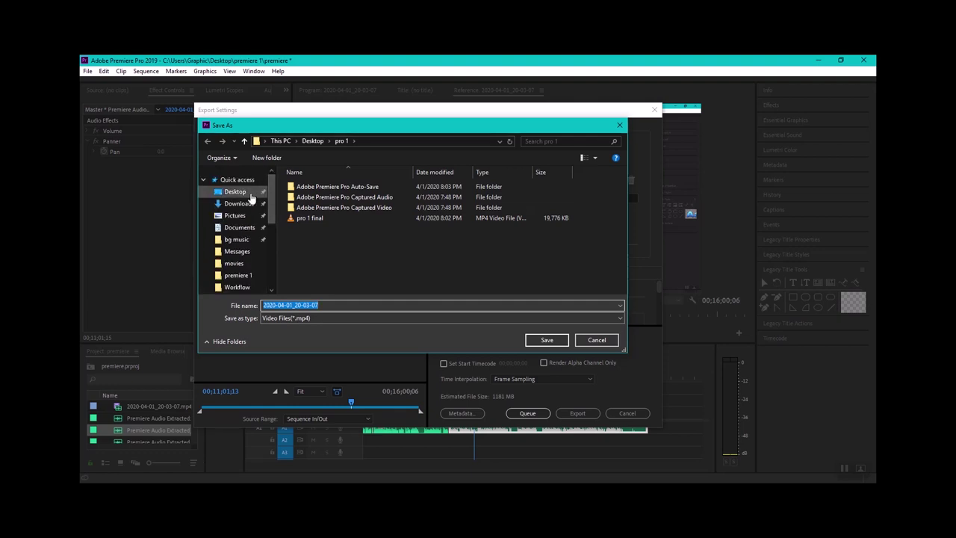
{"action": "left_click", "coordinate": [248, 192]}
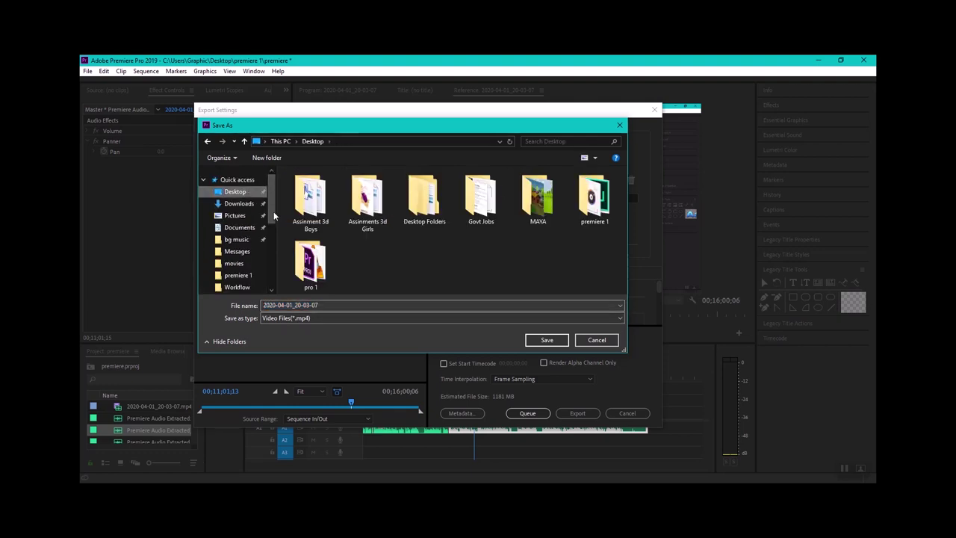
{"action": "double_click", "coordinate": [310, 265]}
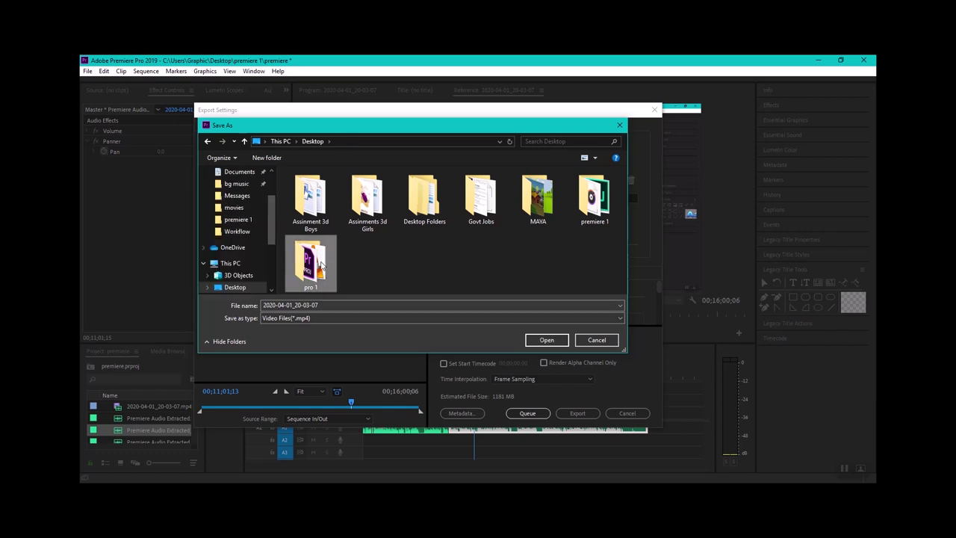
{"action": "double_click", "coordinate": [326, 305]}
{"action": "key", "text": "BackSpace"}
{"action": "type", "text": "pr"}
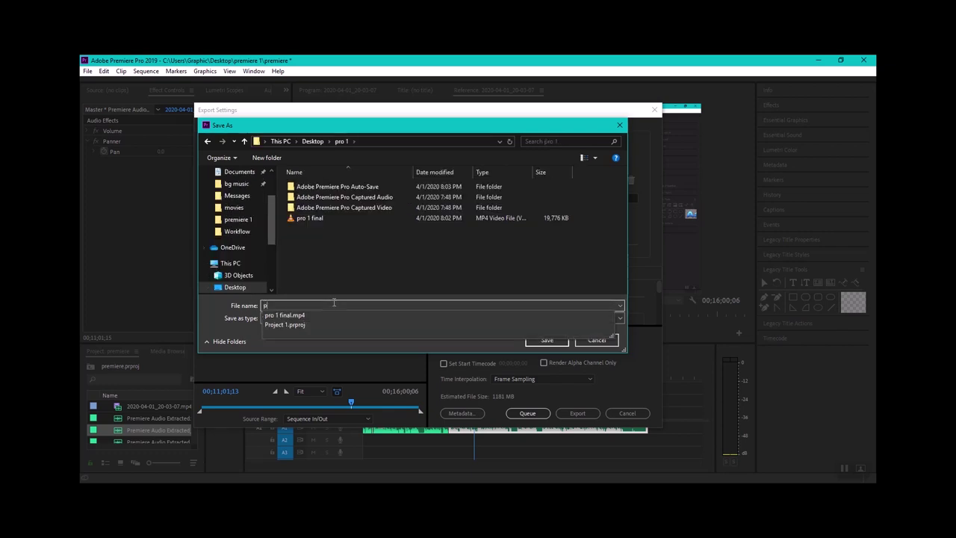
{"action": "type", "text": "o 1"}
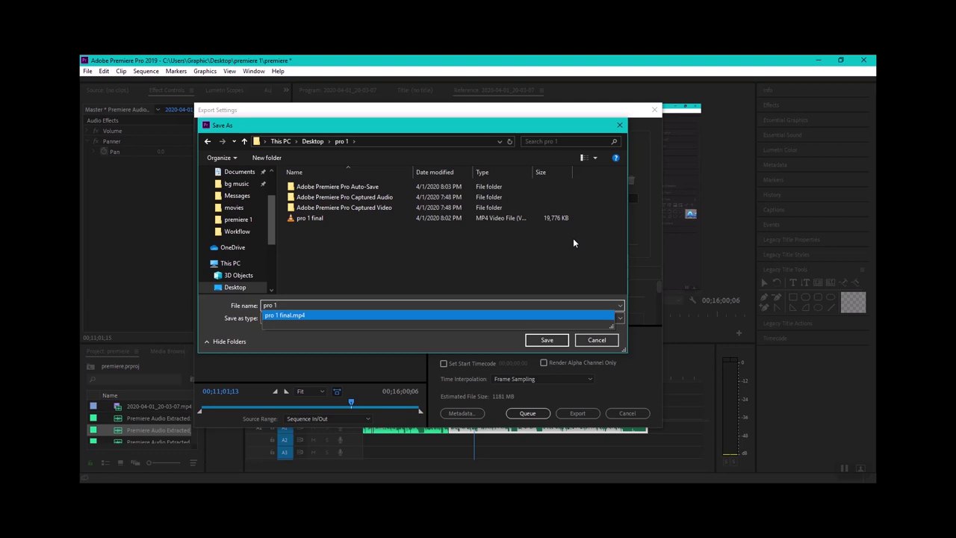
{"action": "left_click", "coordinate": [466, 314]}
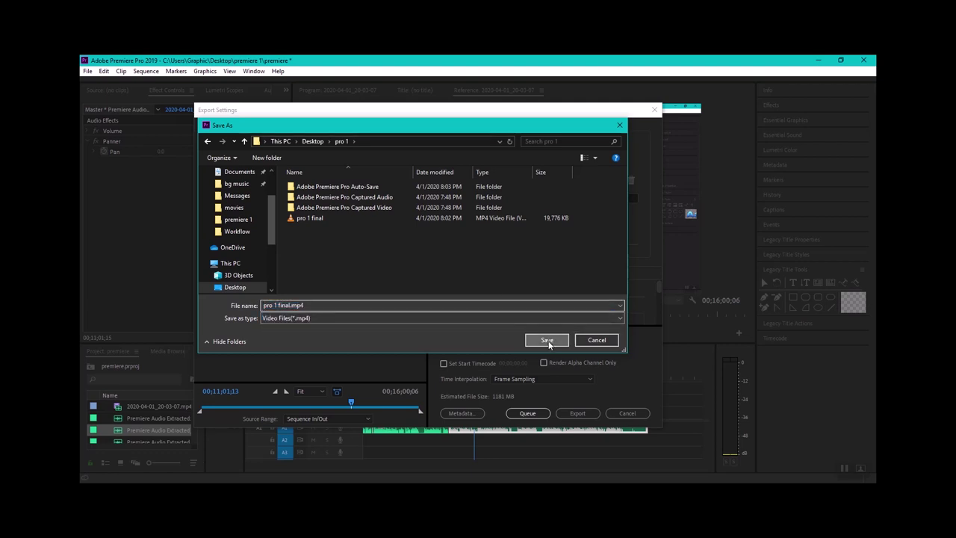
{"action": "left_click", "coordinate": [548, 341]}
{"action": "left_click", "coordinate": [449, 256]}
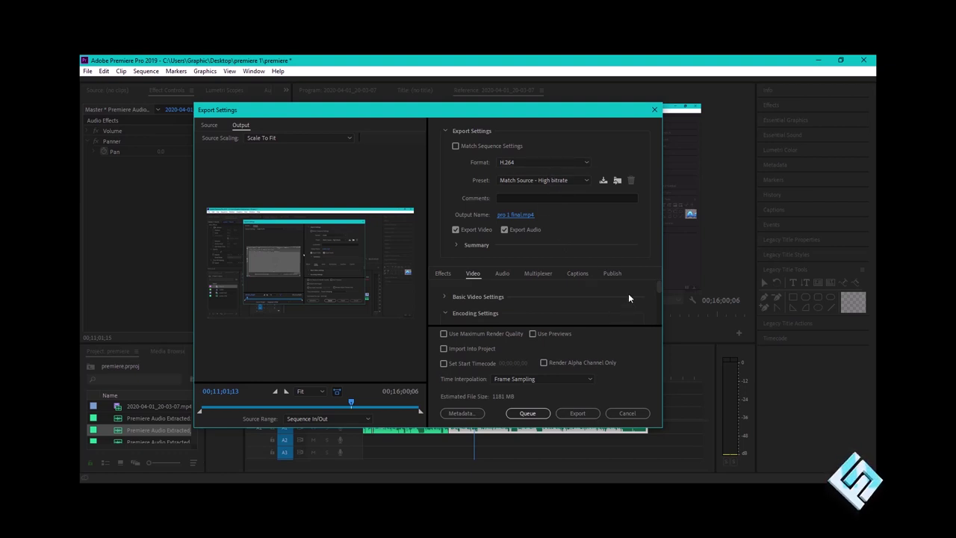
Set the VBR 1-pass target bitrate to 39.56 Mbps under Bitrate Settings
{"action": "scroll", "coordinate": [623, 290], "scroll_direction": "down", "scroll_amount": 1}
{"action": "scroll", "coordinate": [623, 290], "scroll_direction": "down", "scroll_amount": 1}
{"action": "scroll", "coordinate": [623, 290], "scroll_direction": "down", "scroll_amount": 2}
{"action": "scroll", "coordinate": [623, 291], "scroll_direction": "down", "scroll_amount": 2}
{"action": "scroll", "coordinate": [623, 291], "scroll_direction": "down", "scroll_amount": 1}
{"action": "scroll", "coordinate": [623, 290], "scroll_direction": "down", "scroll_amount": 1}
{"action": "scroll", "coordinate": [623, 290], "scroll_direction": "down", "scroll_amount": 2}
{"action": "scroll", "coordinate": [623, 290], "scroll_direction": "down", "scroll_amount": 1}
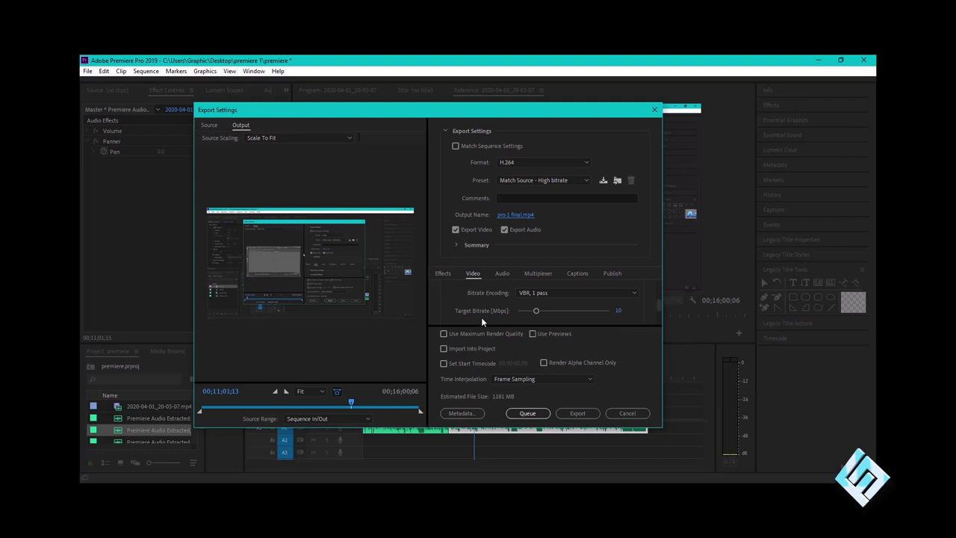
{"action": "left_click", "coordinate": [537, 310]}
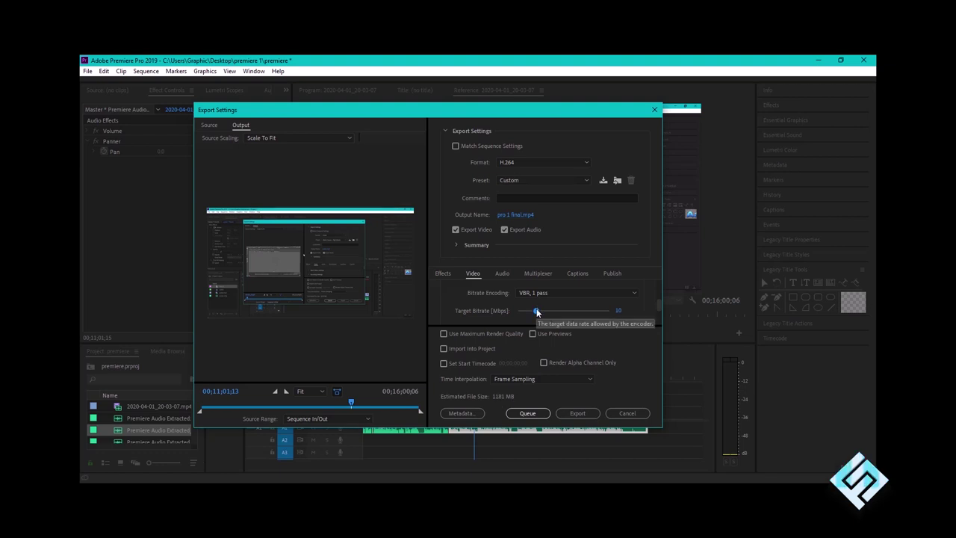
{"action": "left_click_drag", "start_coordinate": [536, 310], "coordinate": [588, 313]}
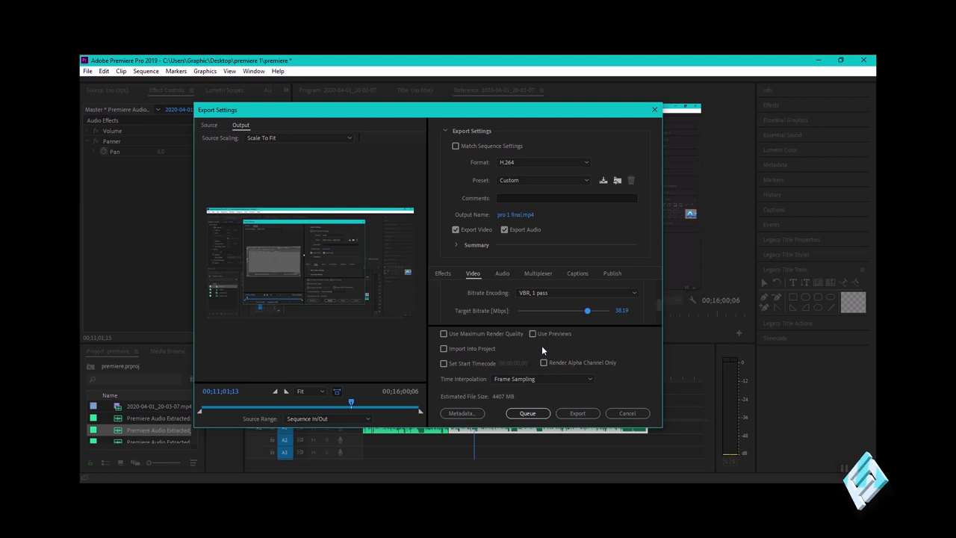
{"action": "left_click_drag", "start_coordinate": [587, 310], "coordinate": [545, 312]}
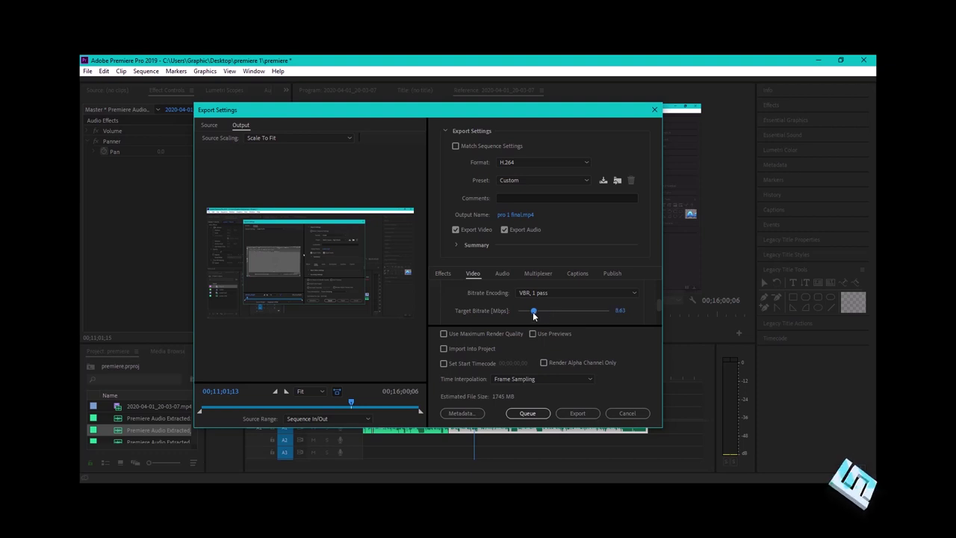
{"action": "left_click_drag", "start_coordinate": [535, 312], "coordinate": [590, 312]}
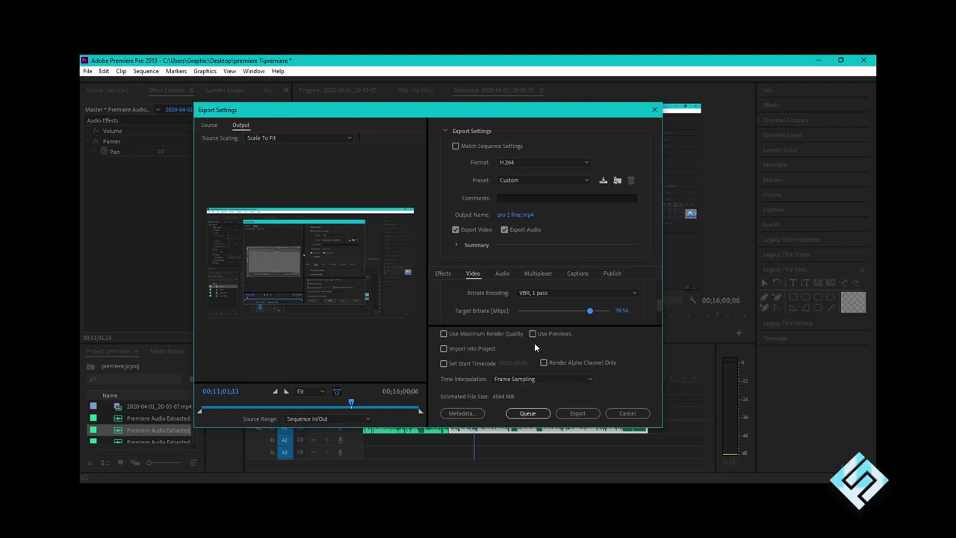
Start the export, confirming that pro 1 final.mp4 gets overwritten
{"action": "left_click", "coordinate": [578, 414]}
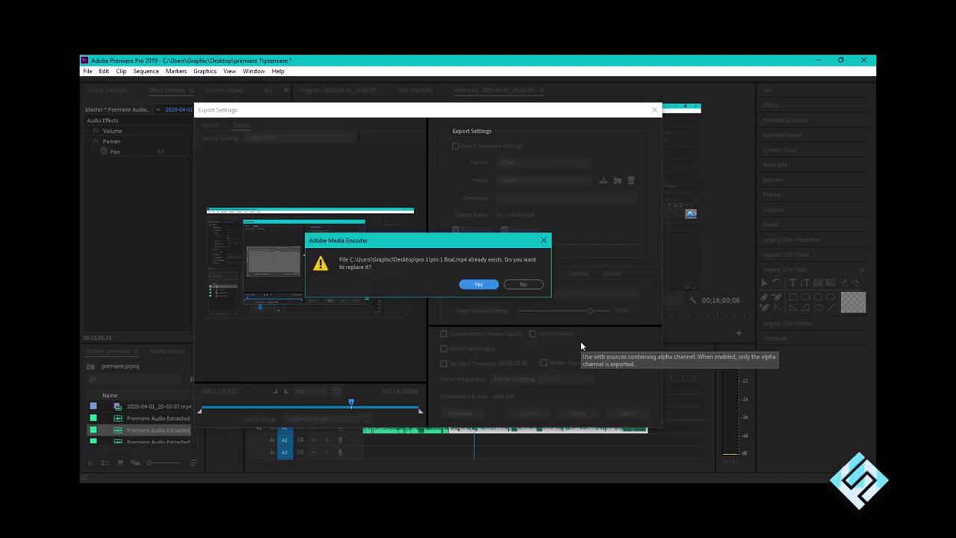
{"action": "left_click", "coordinate": [492, 287]}
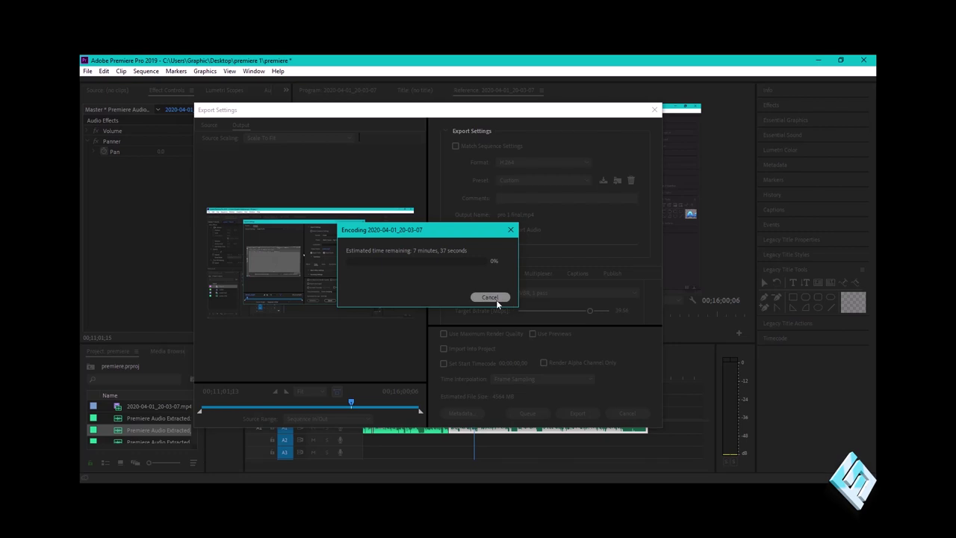